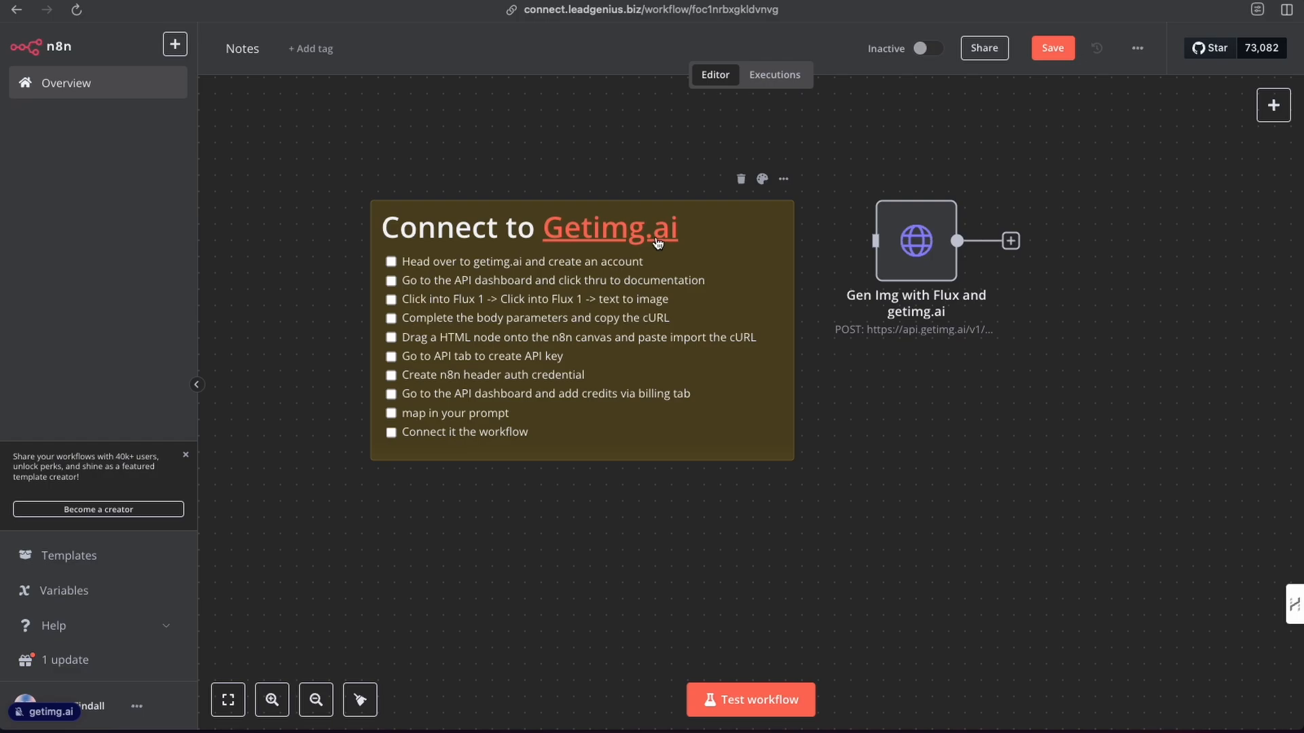
Tick the create-an-account and API dashboard items in the Connect to Getimg.ai note.
click(392, 262)
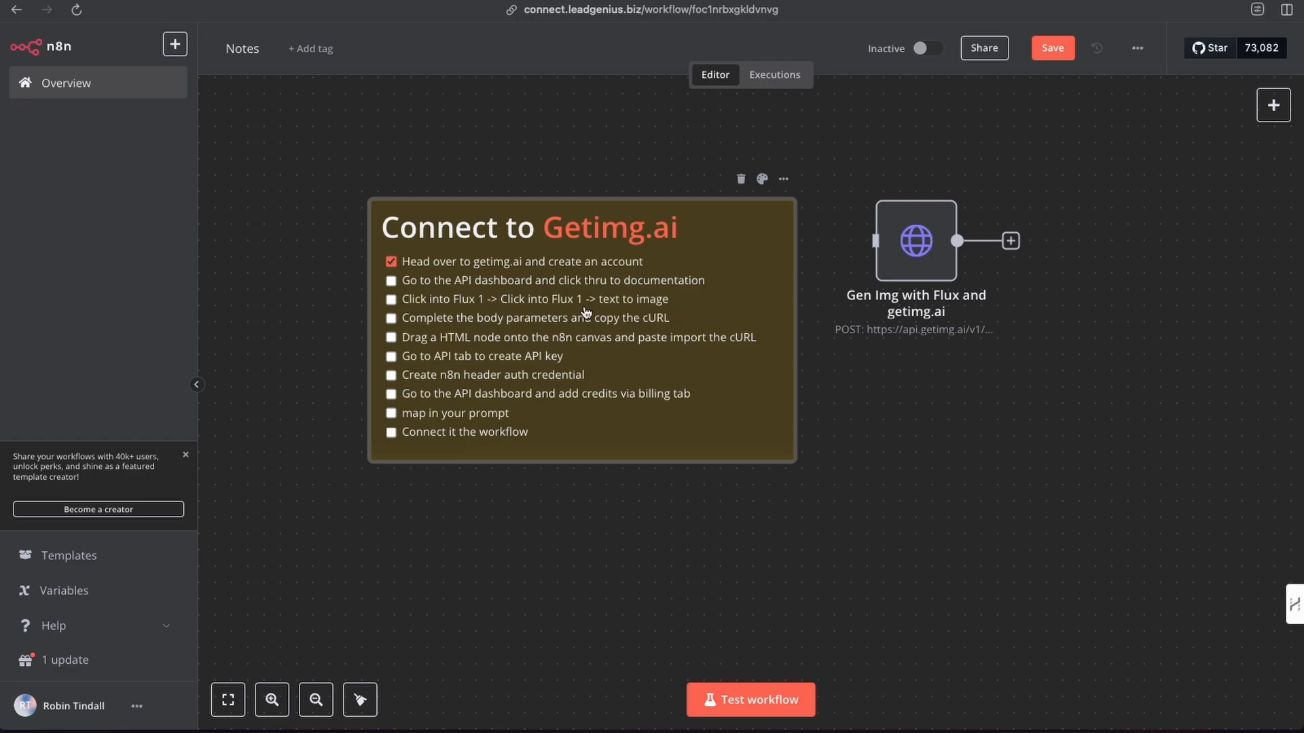
click(392, 281)
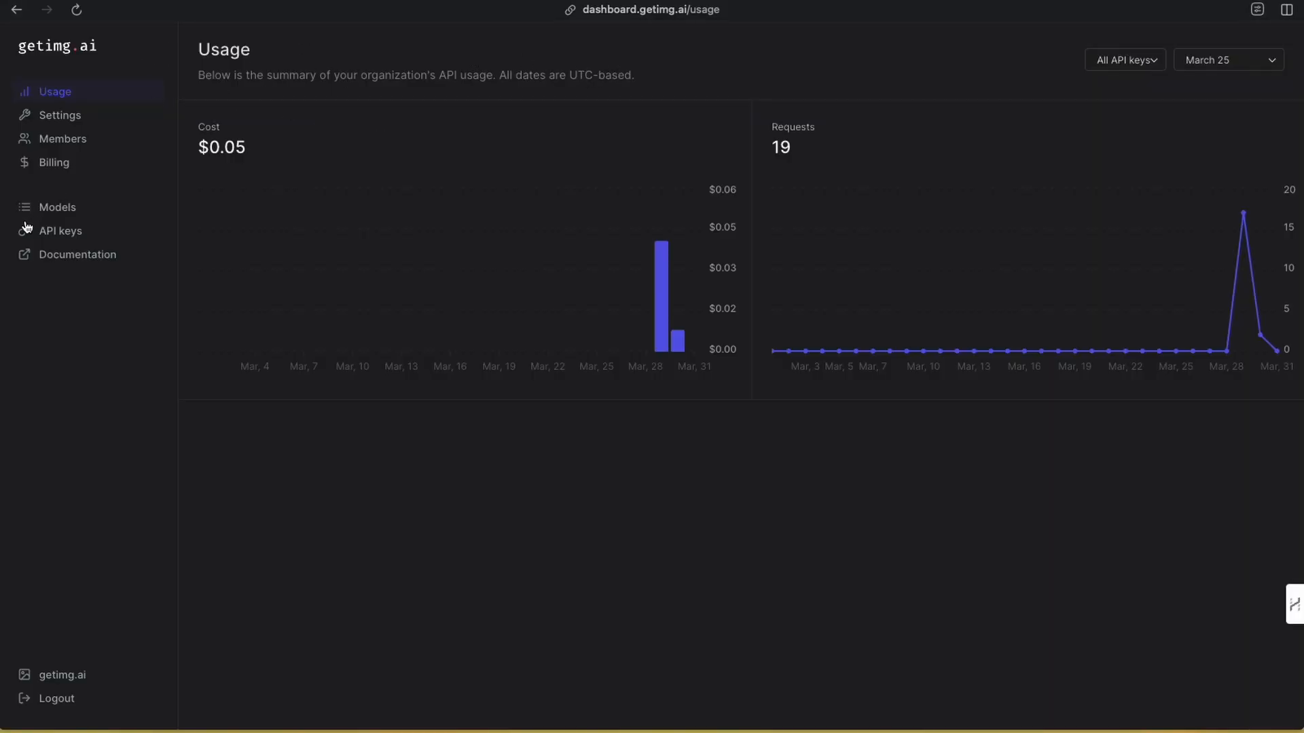
Open the FLUX.1 [schnell] Text to Image docs and fill the prompt with the example value.
click(72, 262)
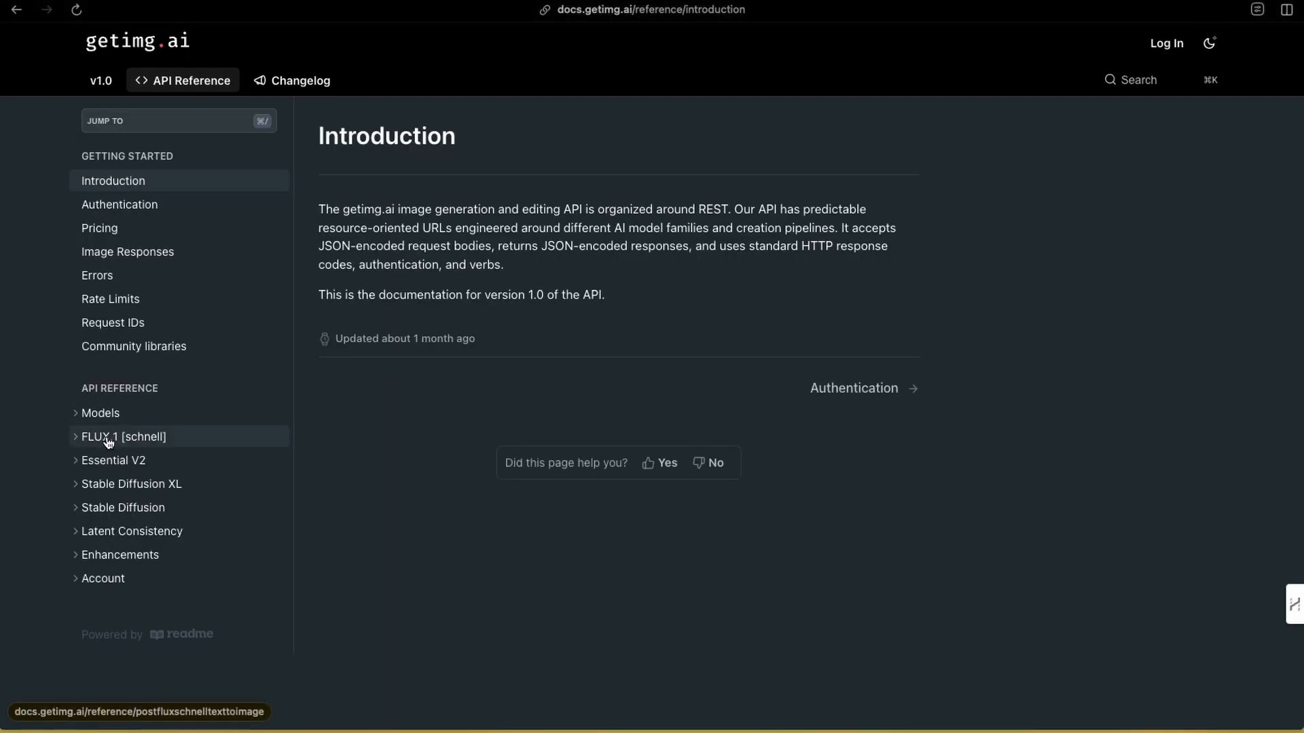
click(108, 438)
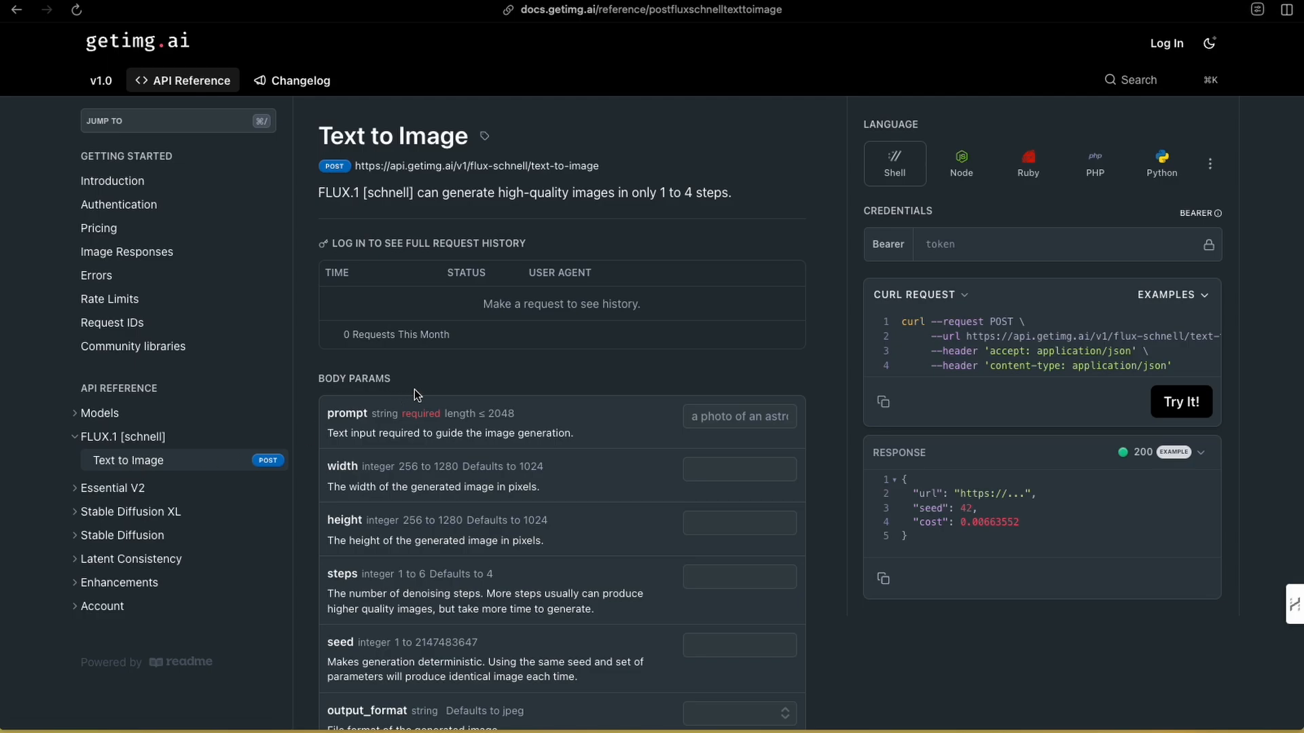
scroll(601, 441, down, 3)
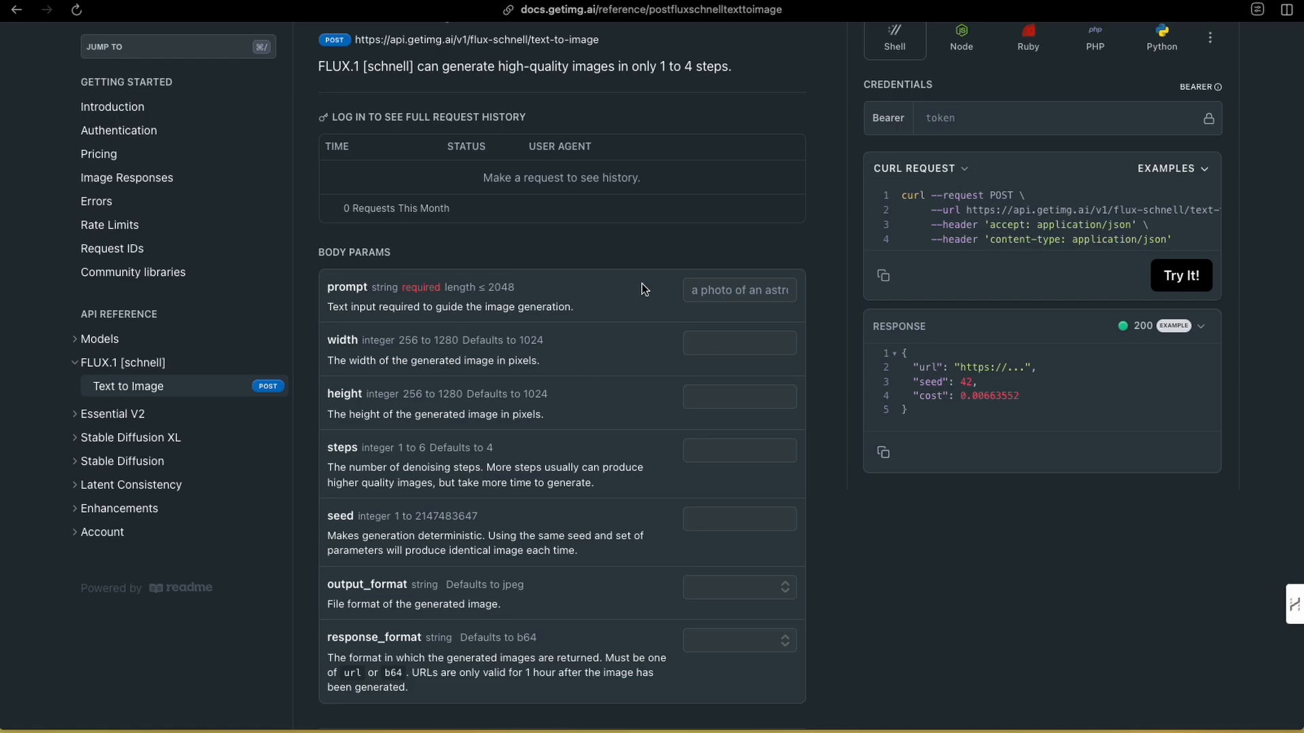
click(729, 290)
click(679, 288)
click(705, 288)
click(637, 406)
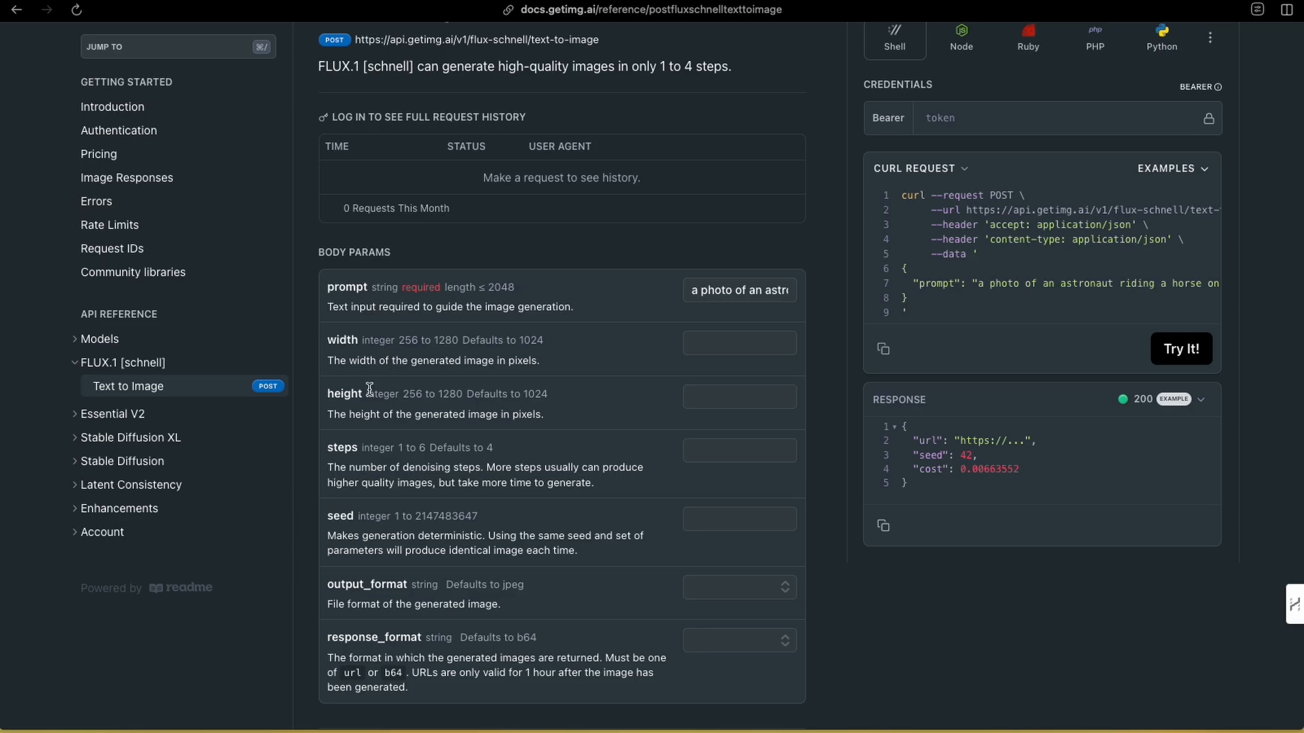
Set output_format to jpeg and response_format to url in the sample request.
scroll(430, 423, down, 1)
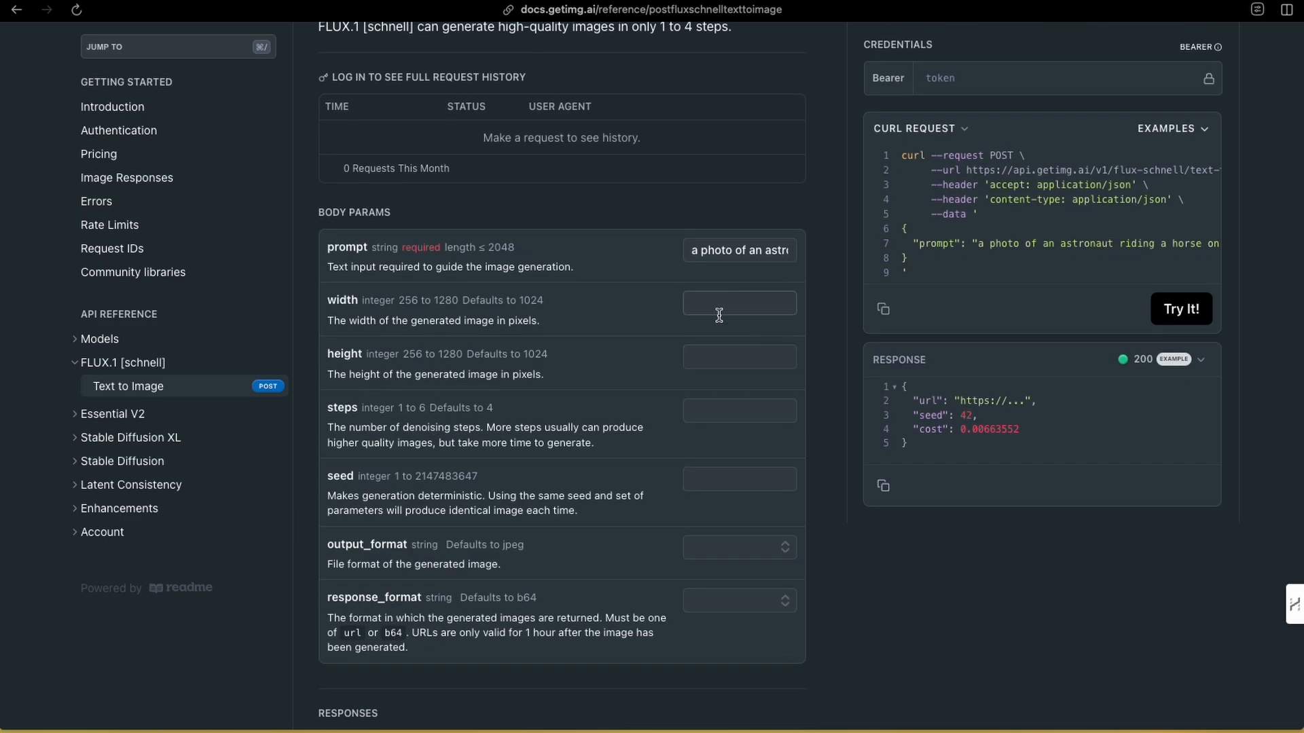
scroll(553, 376, down, 2)
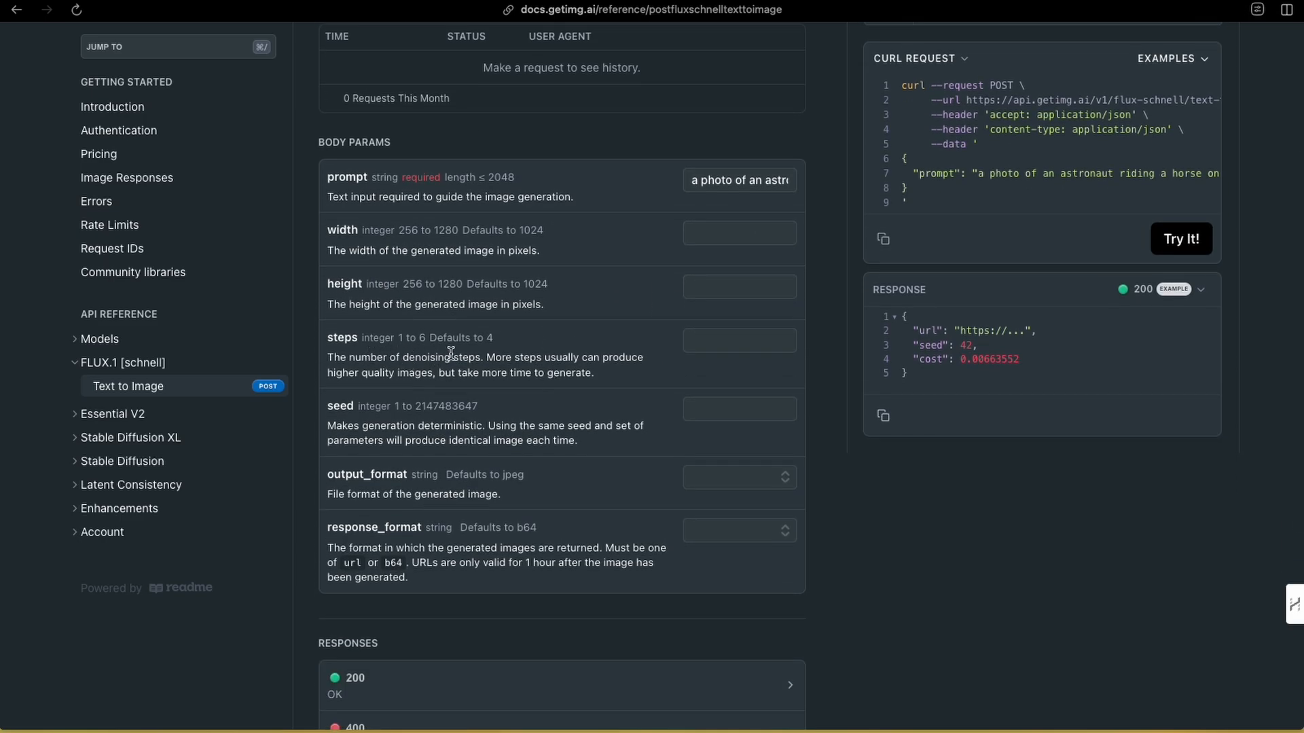
scroll(501, 378, down, 3)
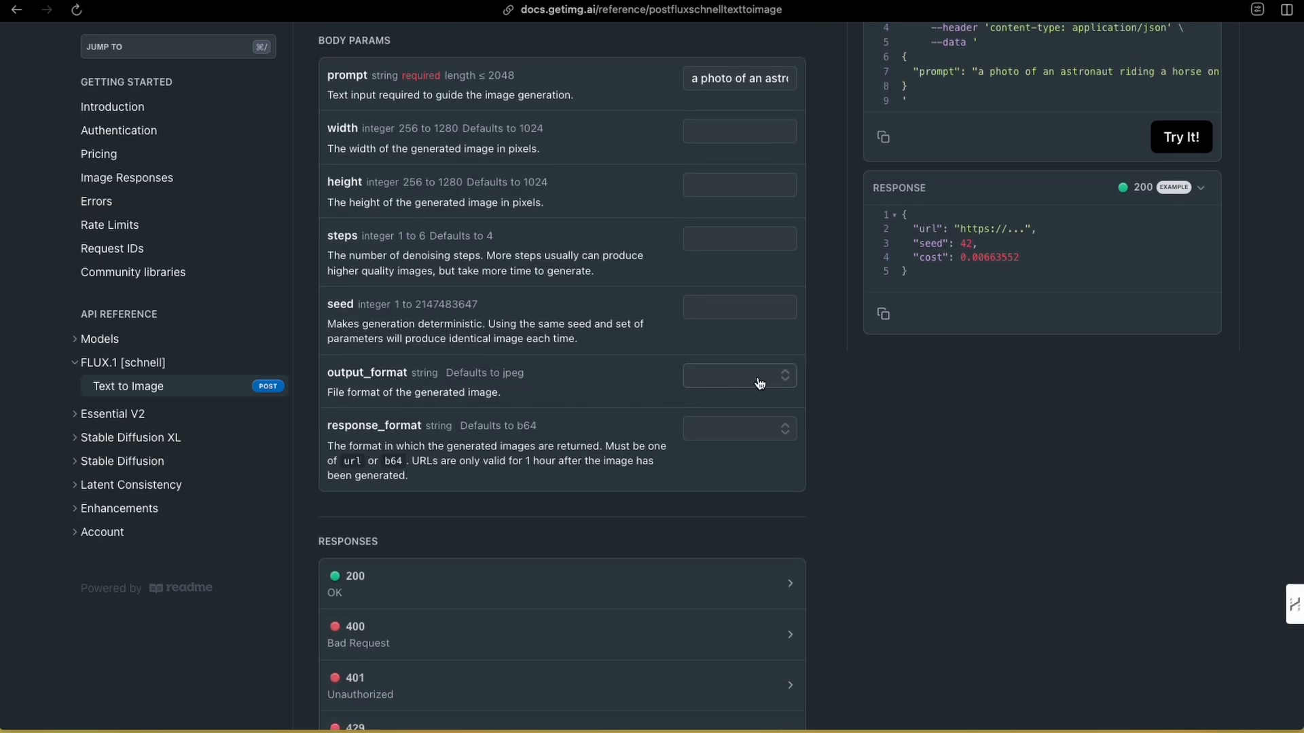
click(759, 384)
click(708, 401)
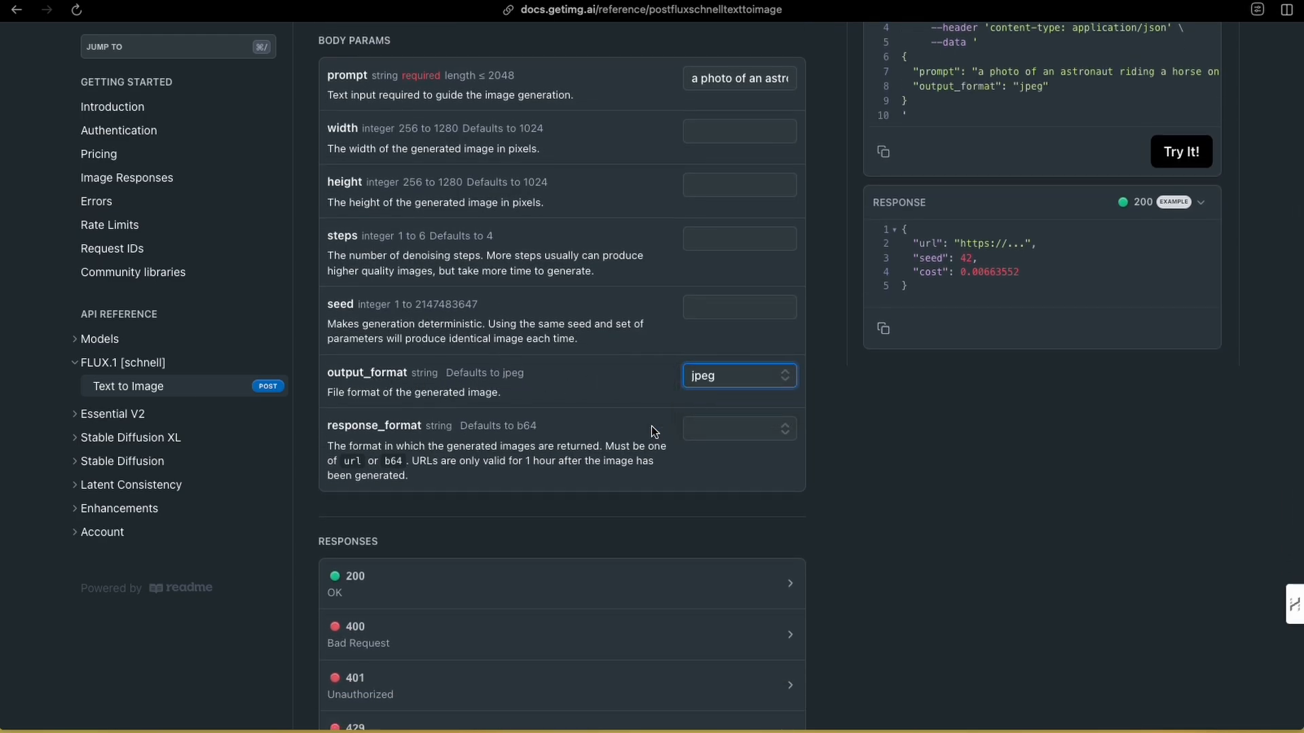
click(764, 439)
click(719, 453)
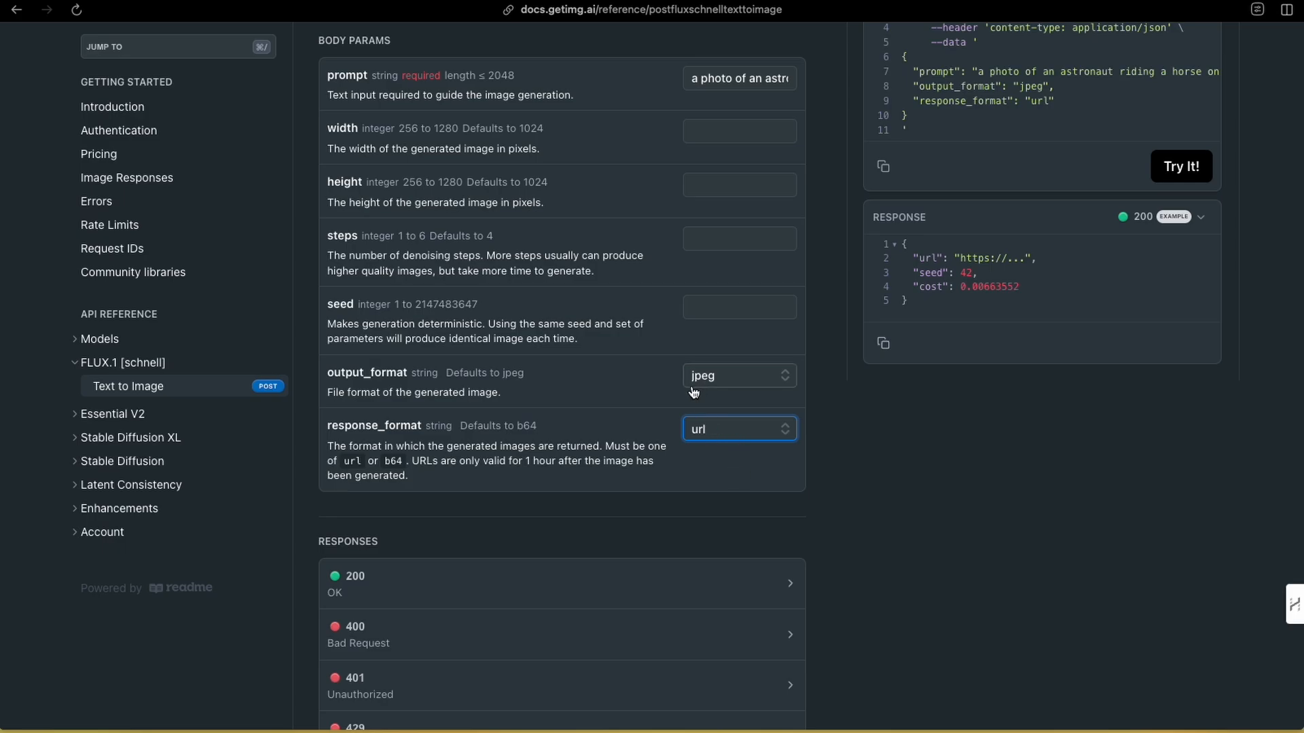
scroll(696, 387, up, 1)
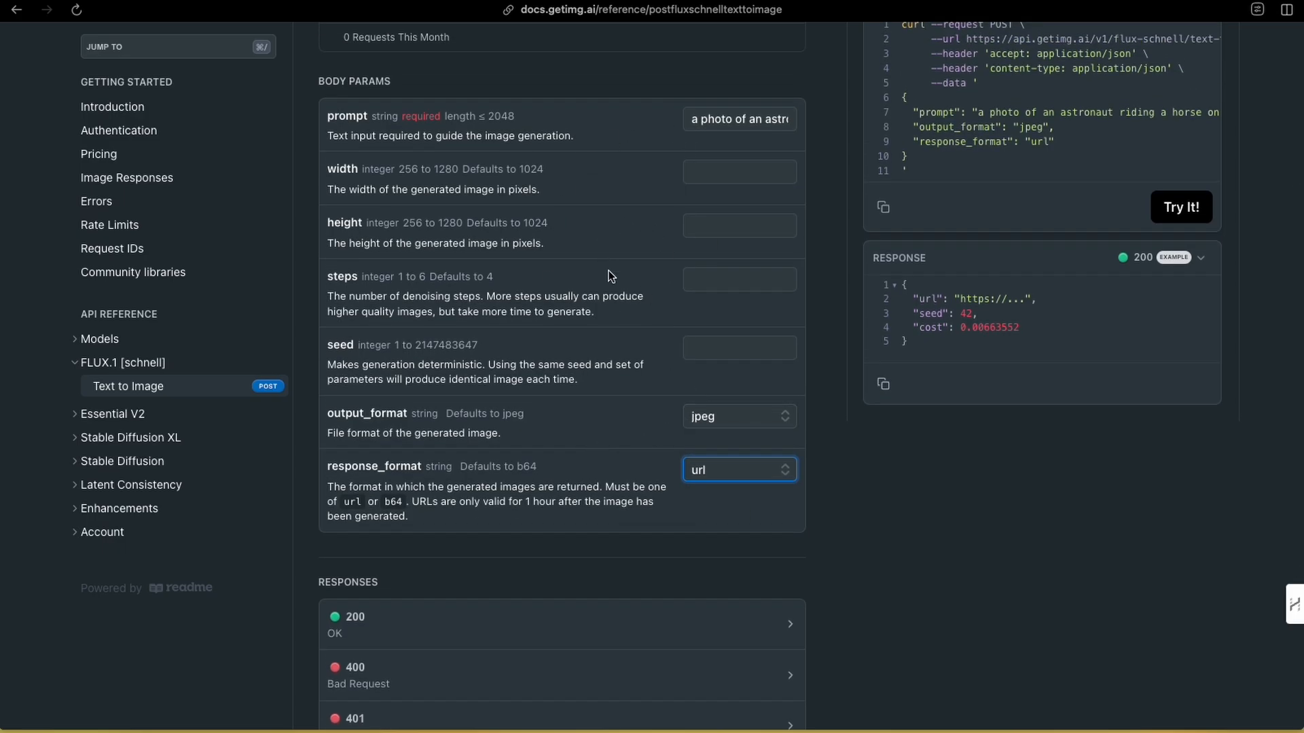
scroll(629, 280, up, 1)
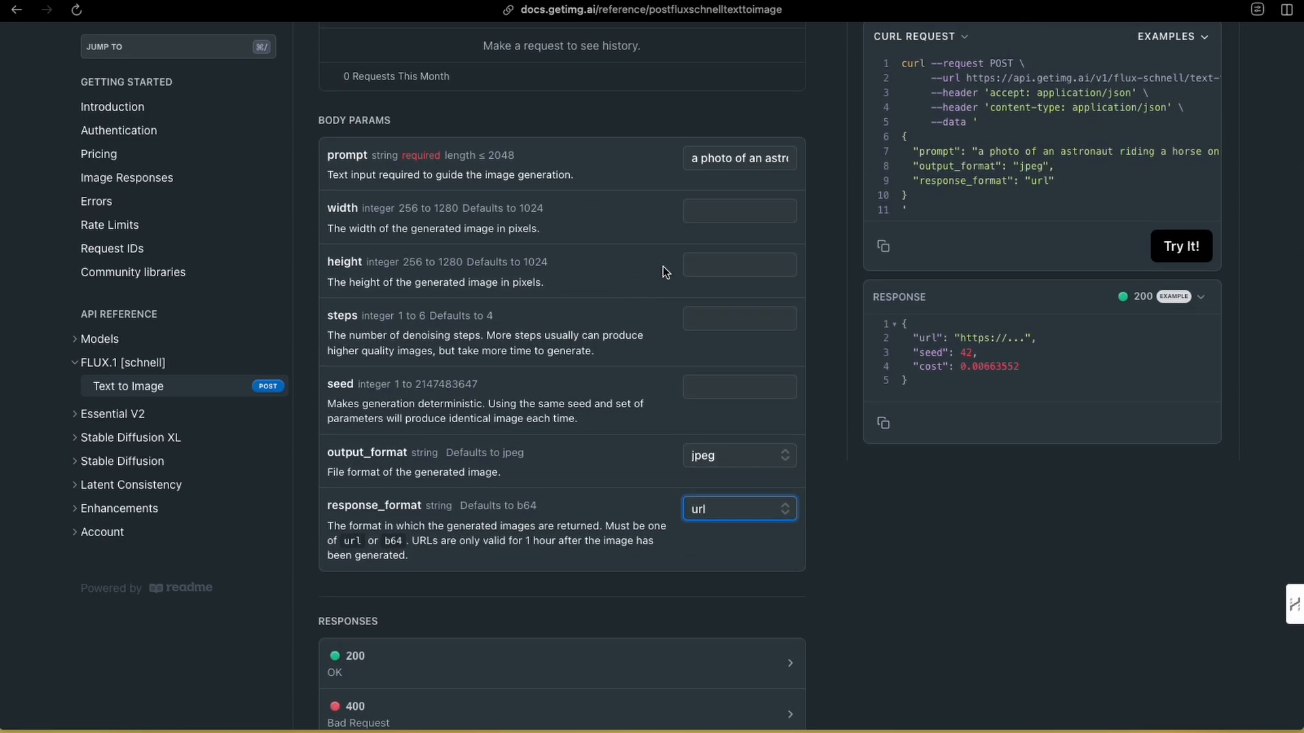
scroll(930, 299, up, 3)
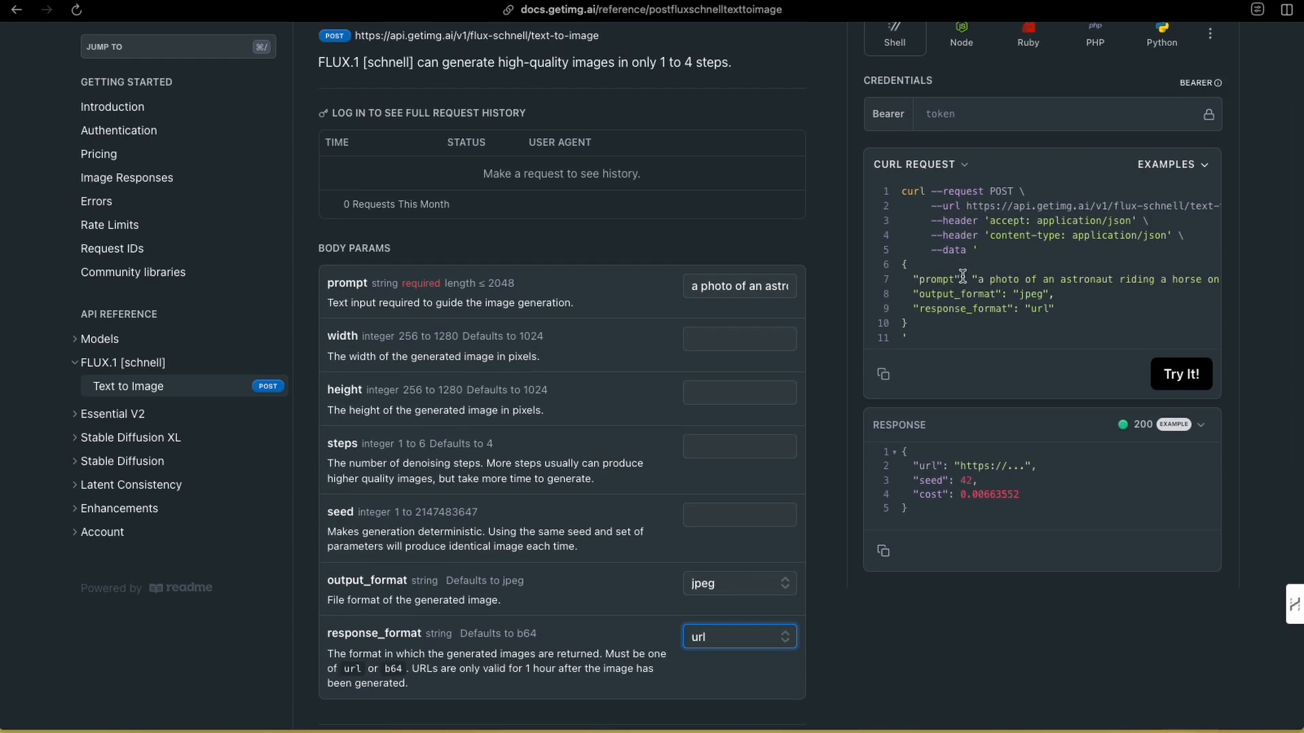
scroll(1012, 307, down, 2)
scroll(1009, 307, up, 3)
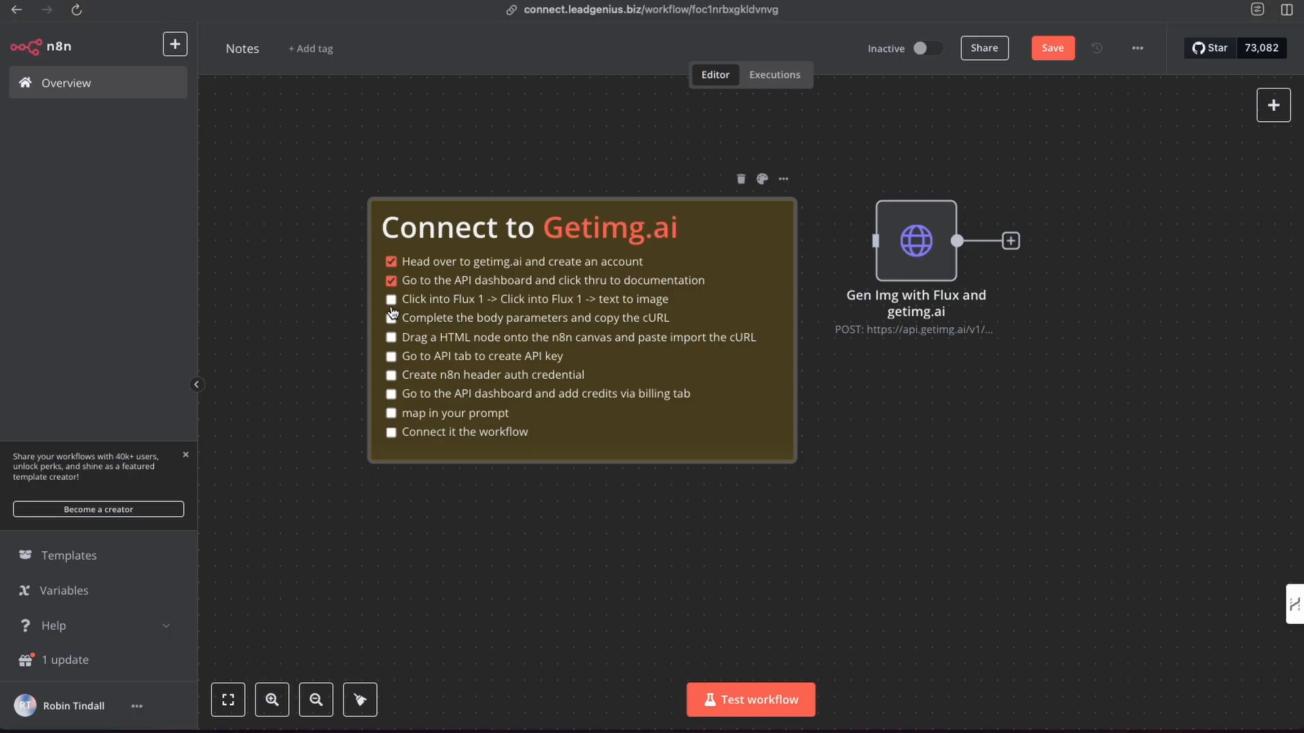
Tick the Flux text-to-image and body parameters checklist items.
click(392, 300)
click(391, 319)
scroll(574, 337, down, 1)
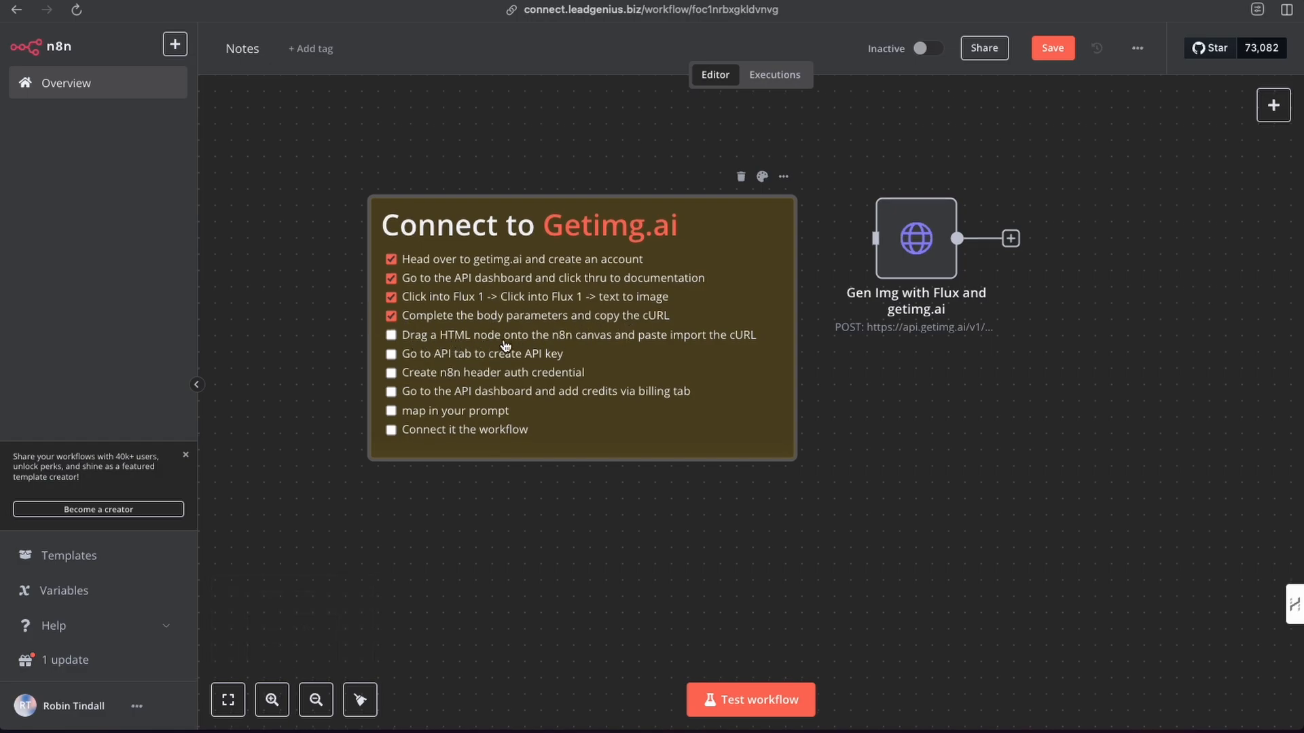
Add an HTTP Request node below Gen Img, copy the sample cURL, and open the node.
drag(892, 254, 908, 222)
click(1272, 108)
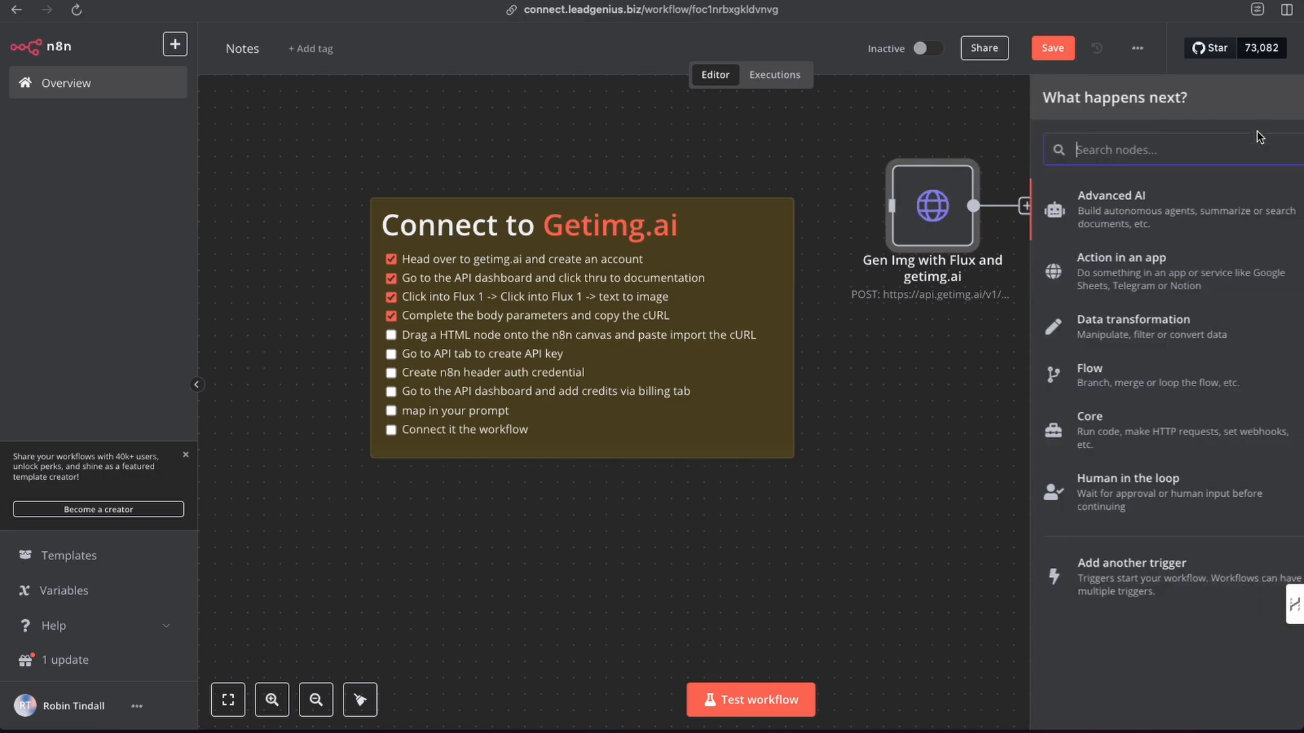
text(http)
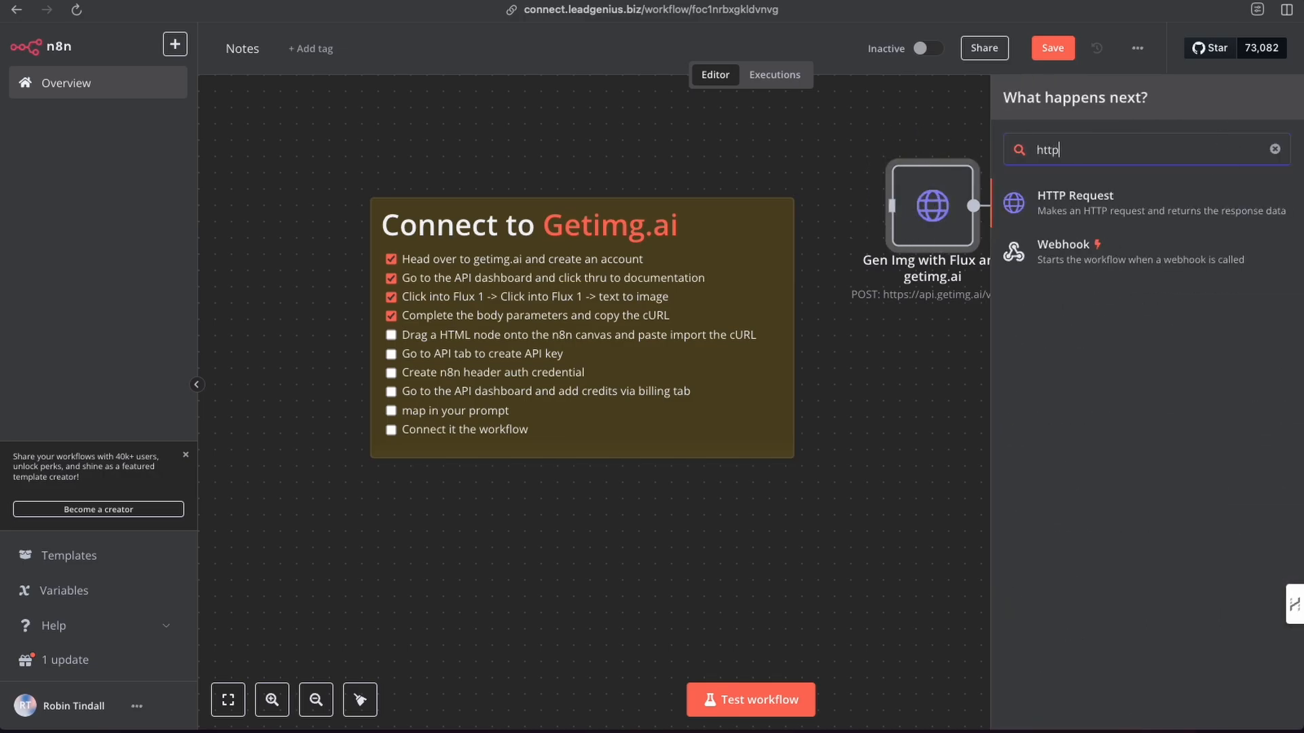
click(1109, 211)
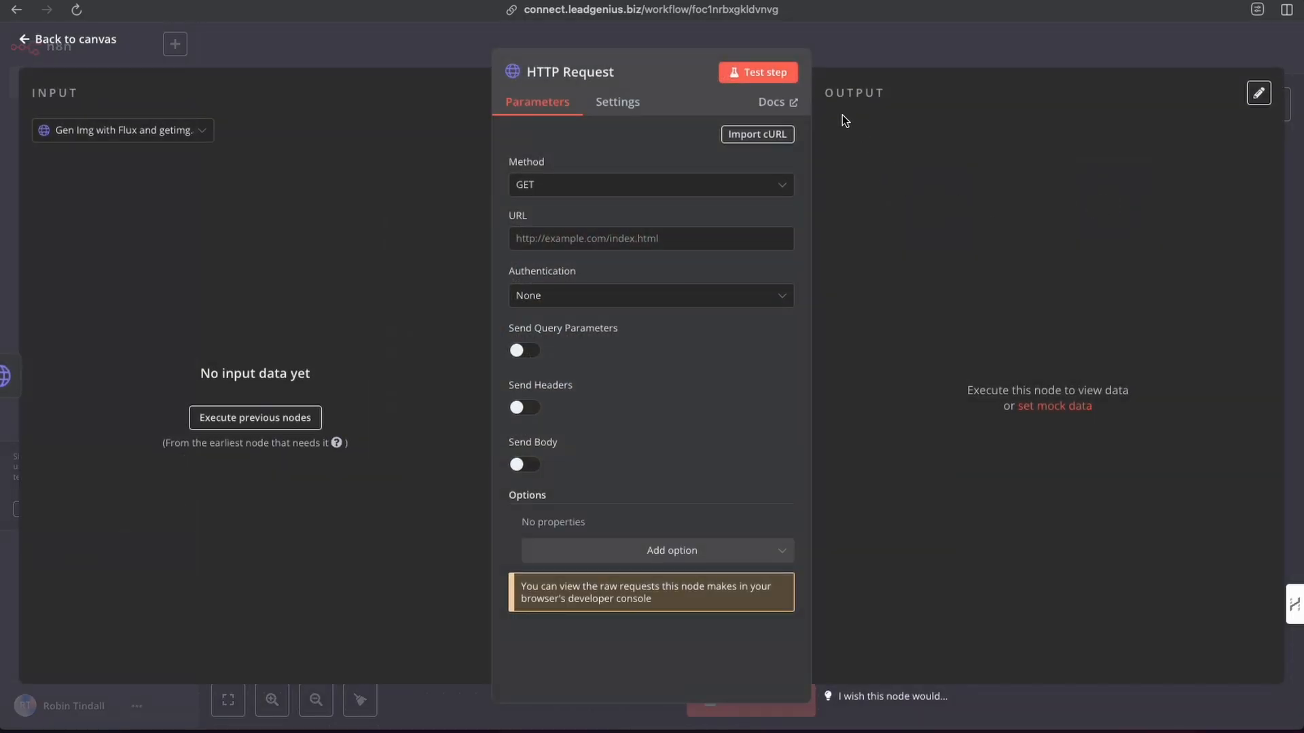
click(870, 55)
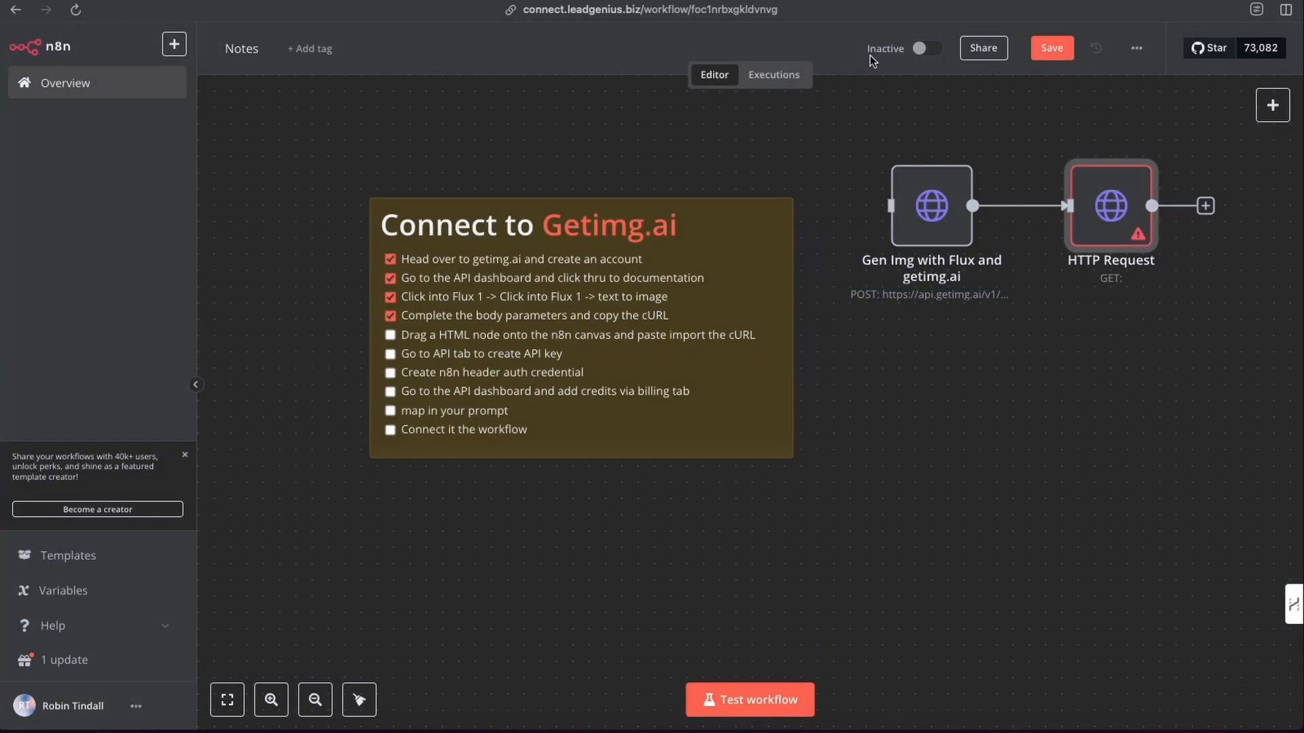
drag(1087, 219, 924, 398)
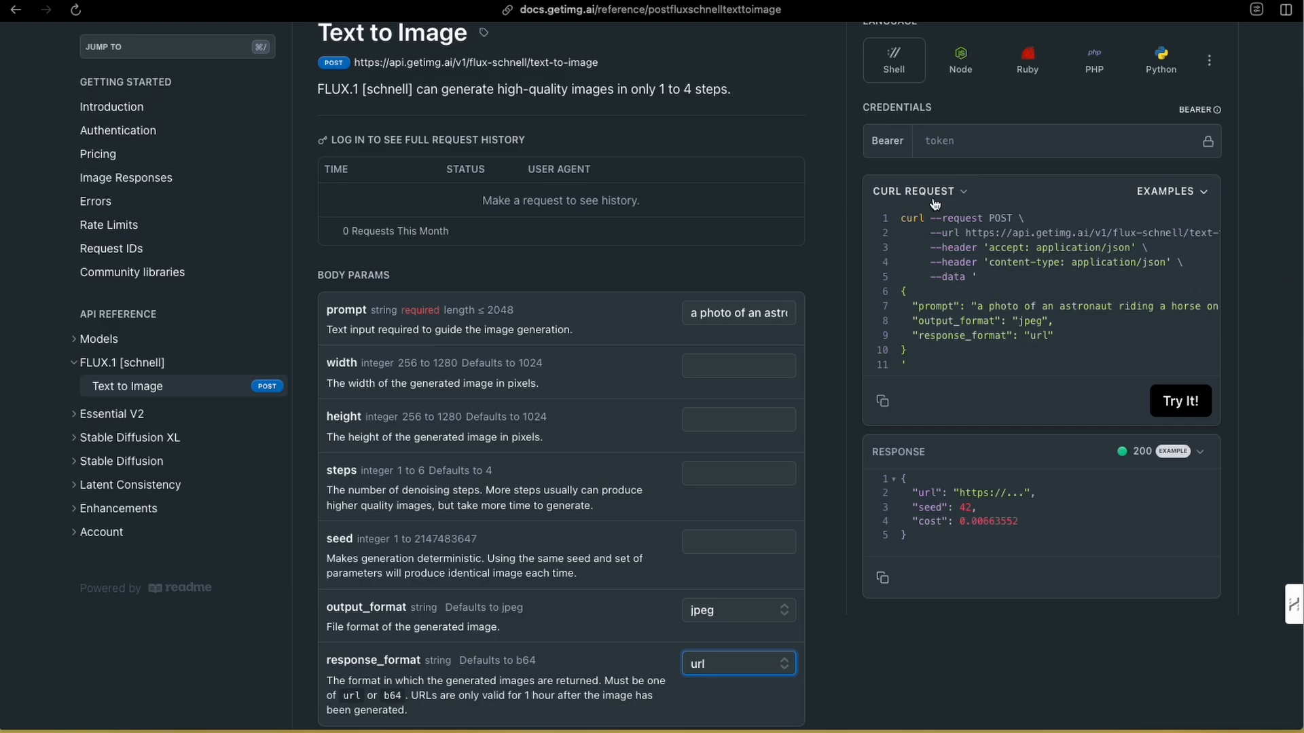
click(880, 405)
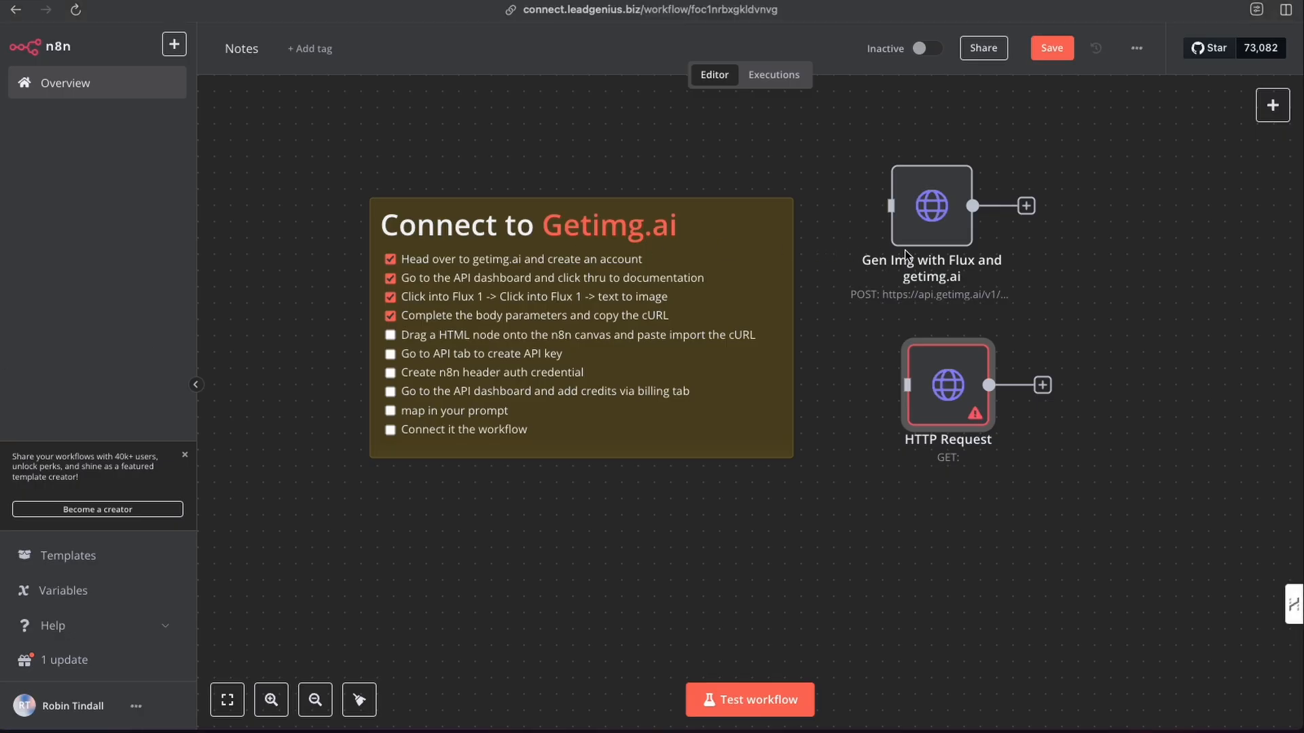
double_click(938, 400)
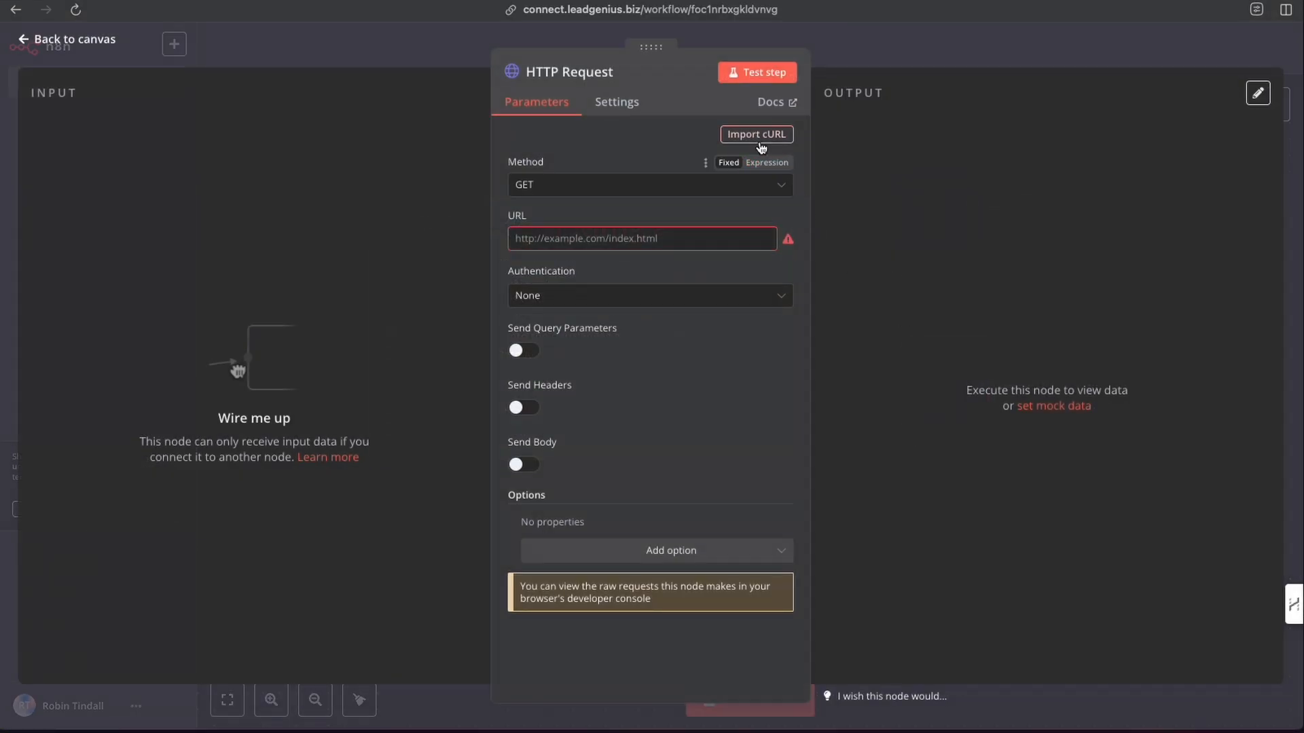
Import the copied flux-schnell cURL into the HTTP Request node and tick the HTML node item.
click(756, 135)
key(super+v)
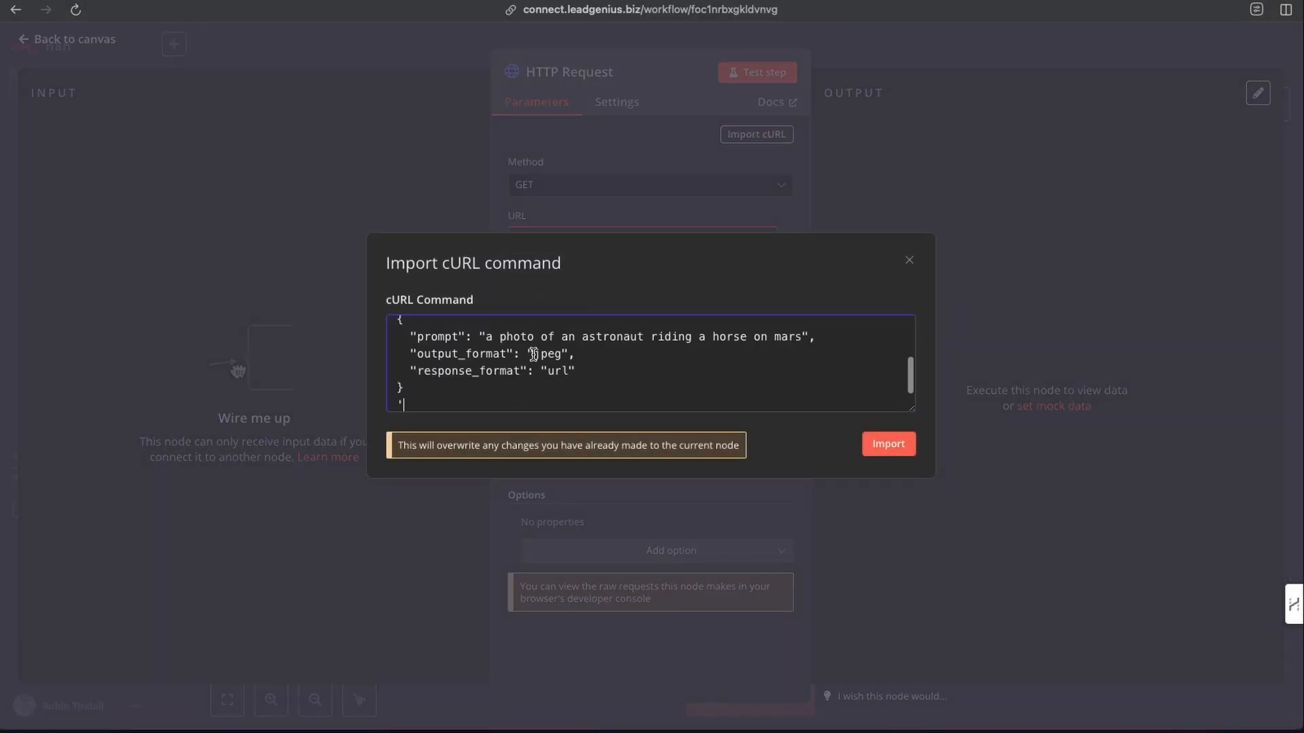
click(887, 447)
scroll(624, 325, down, 4)
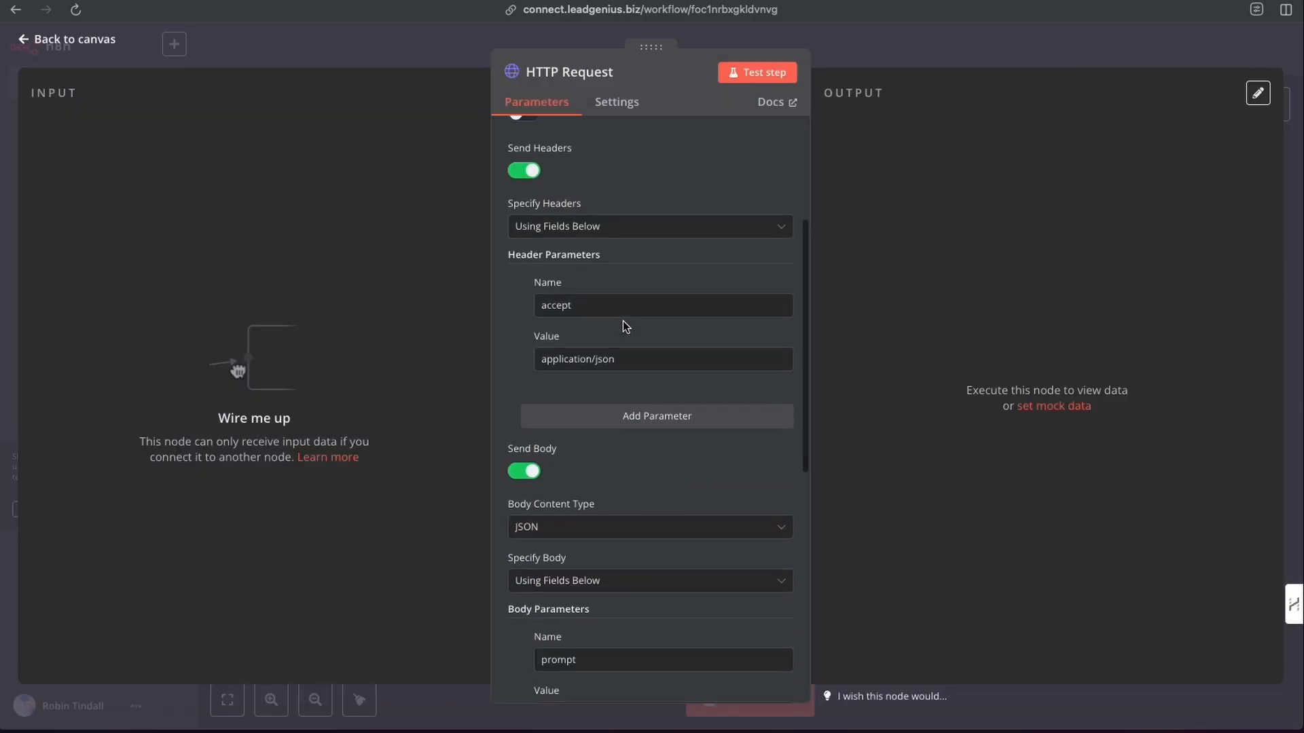
scroll(625, 326, down, 7)
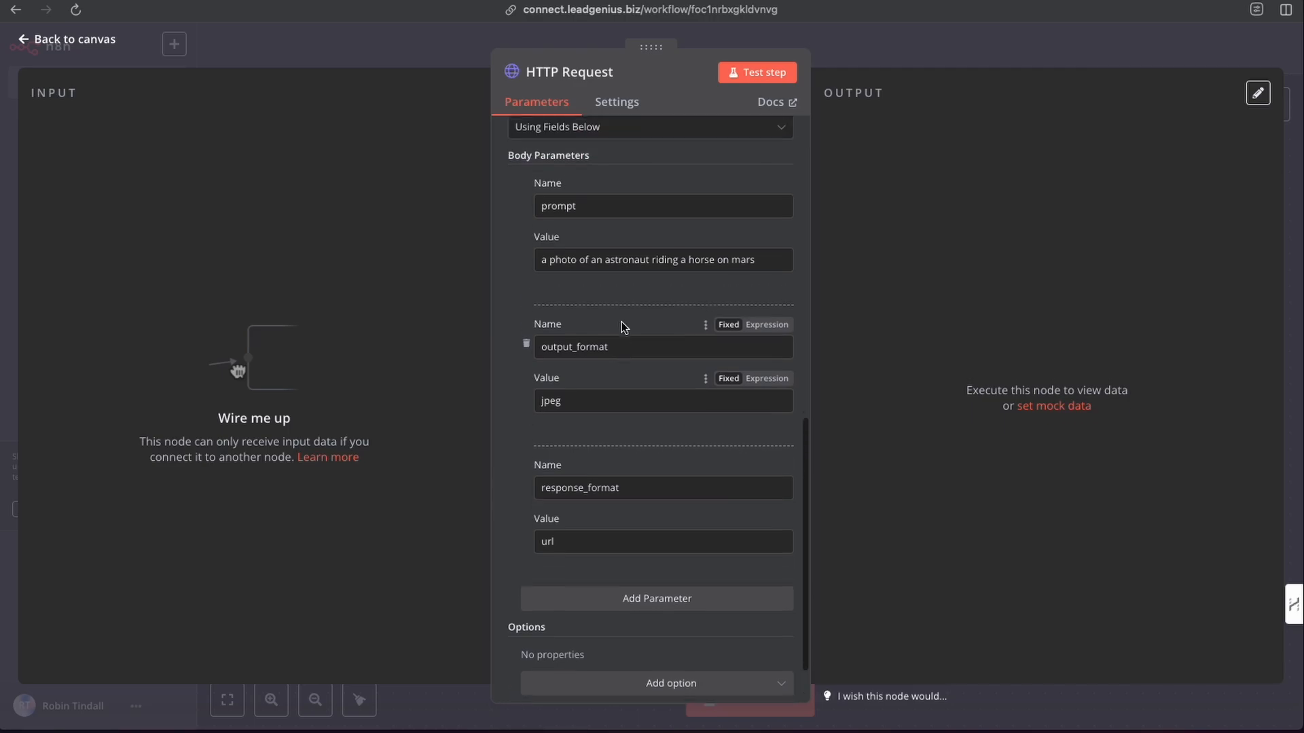
scroll(621, 325, up, 10)
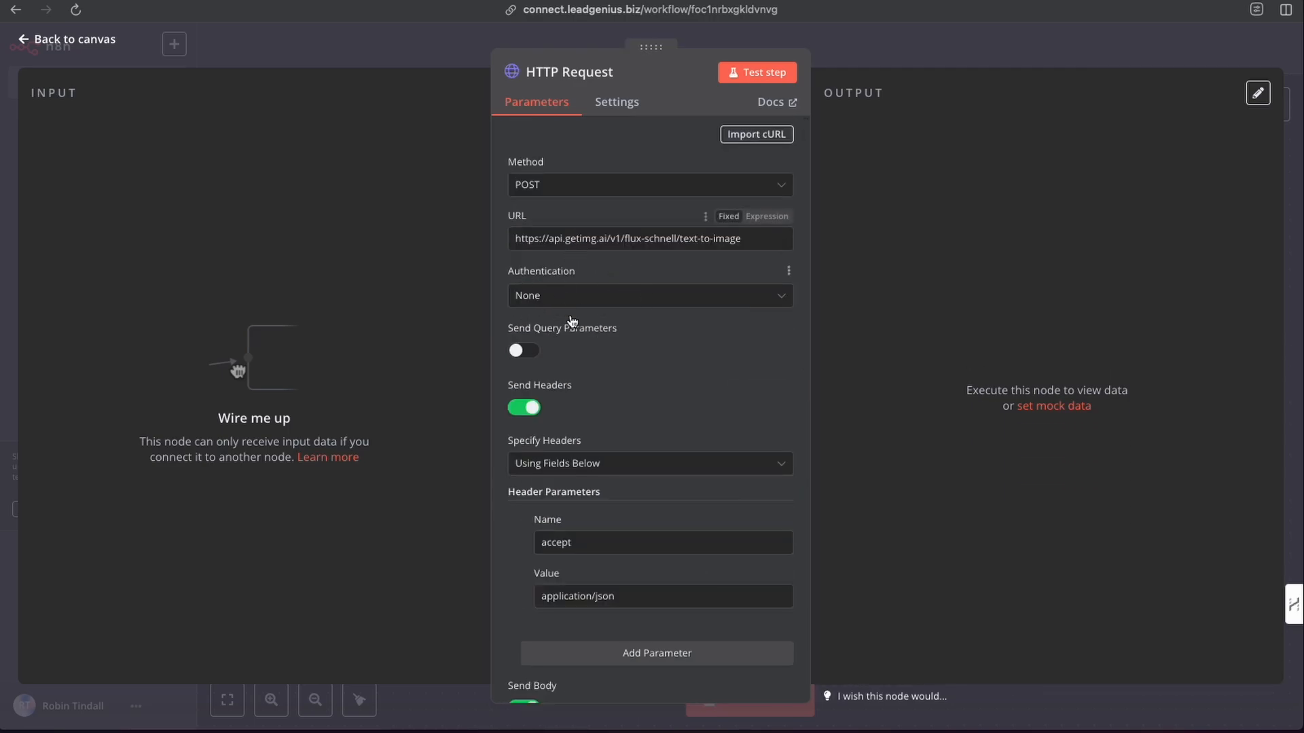
click(887, 55)
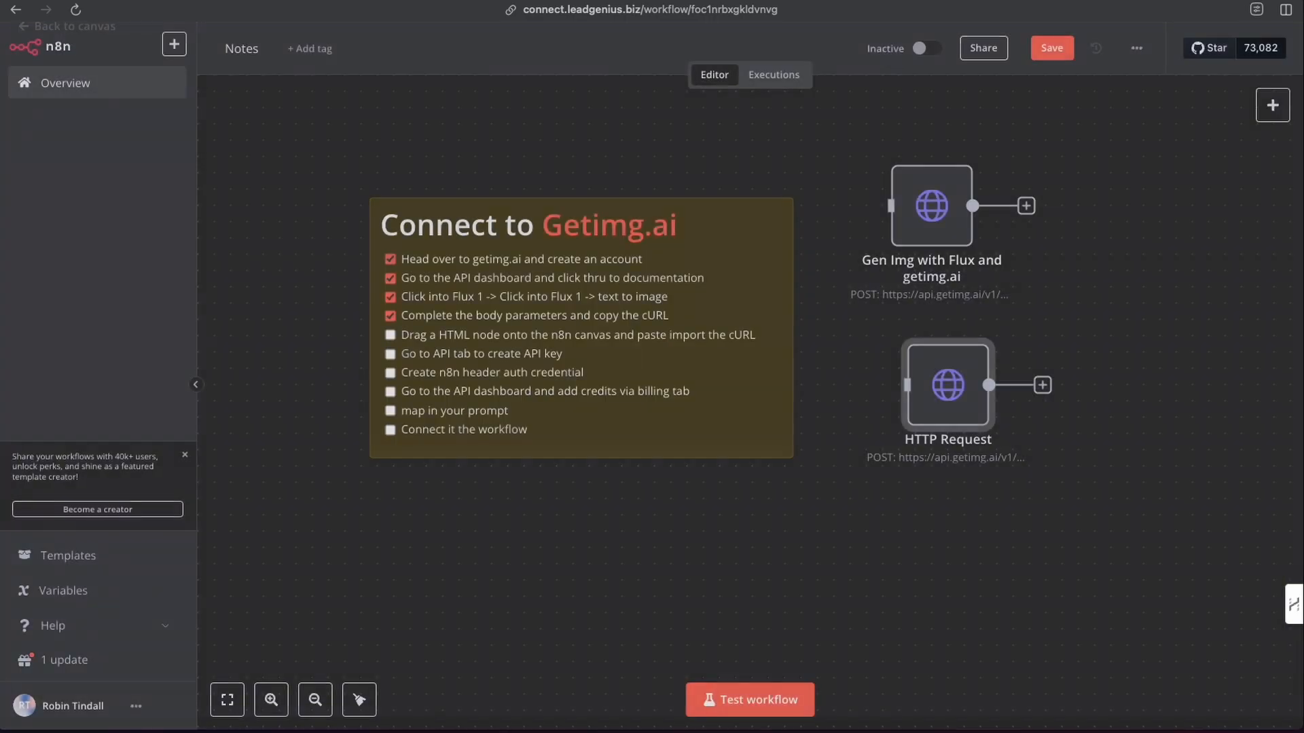
click(391, 335)
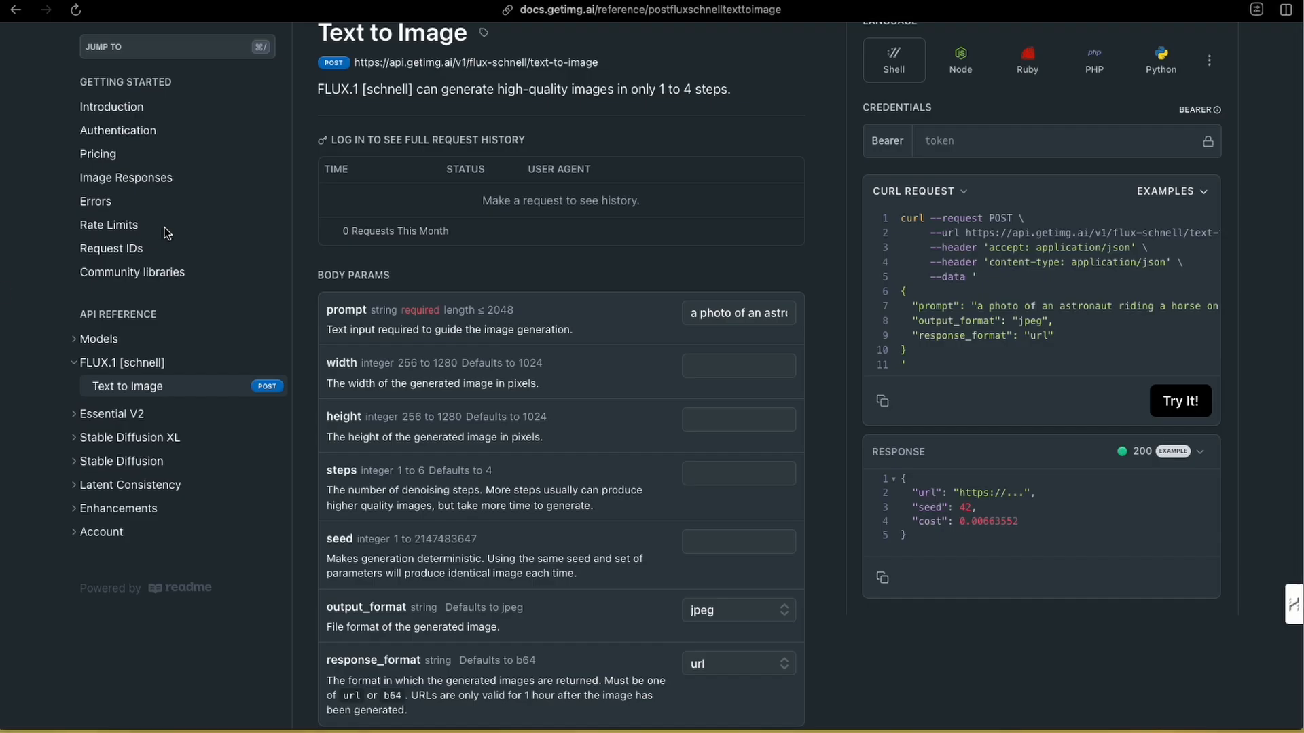
On the API keys page, create a key named 'Tut' and select its value to copy.
click(15, 12)
click(17, 15)
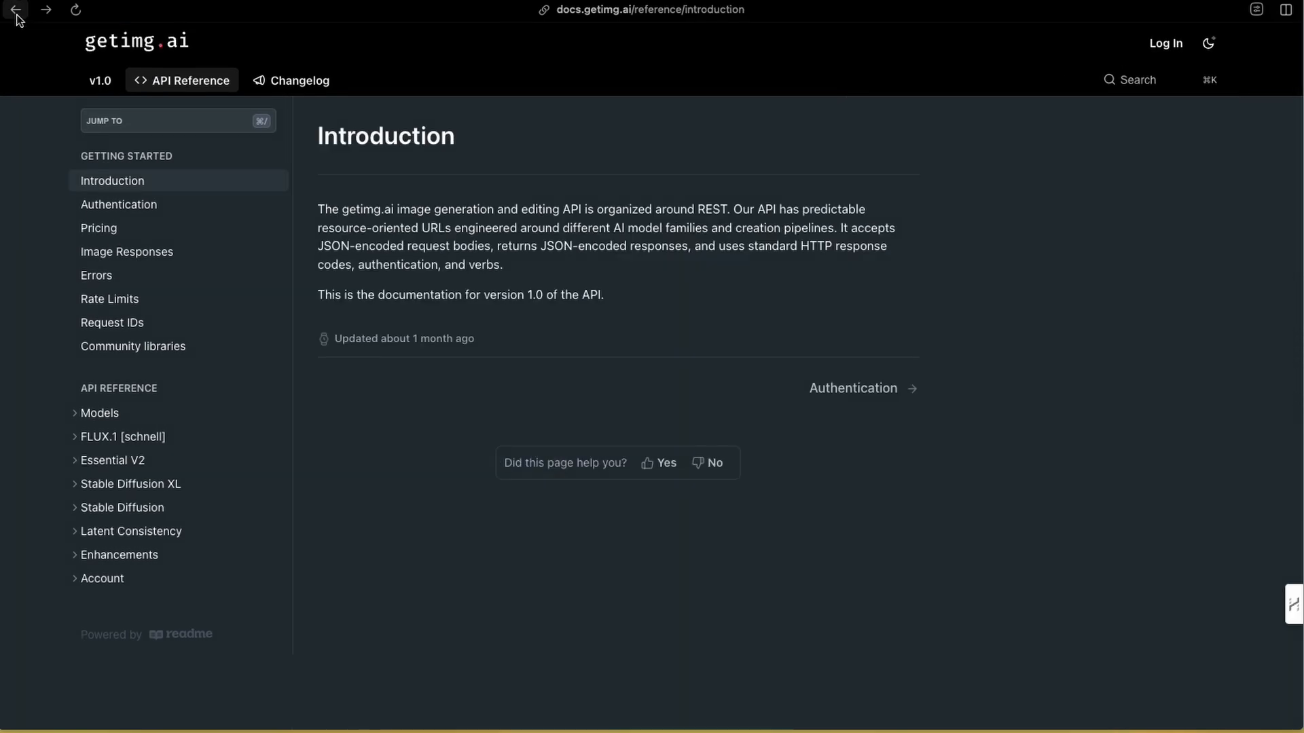
click(15, 11)
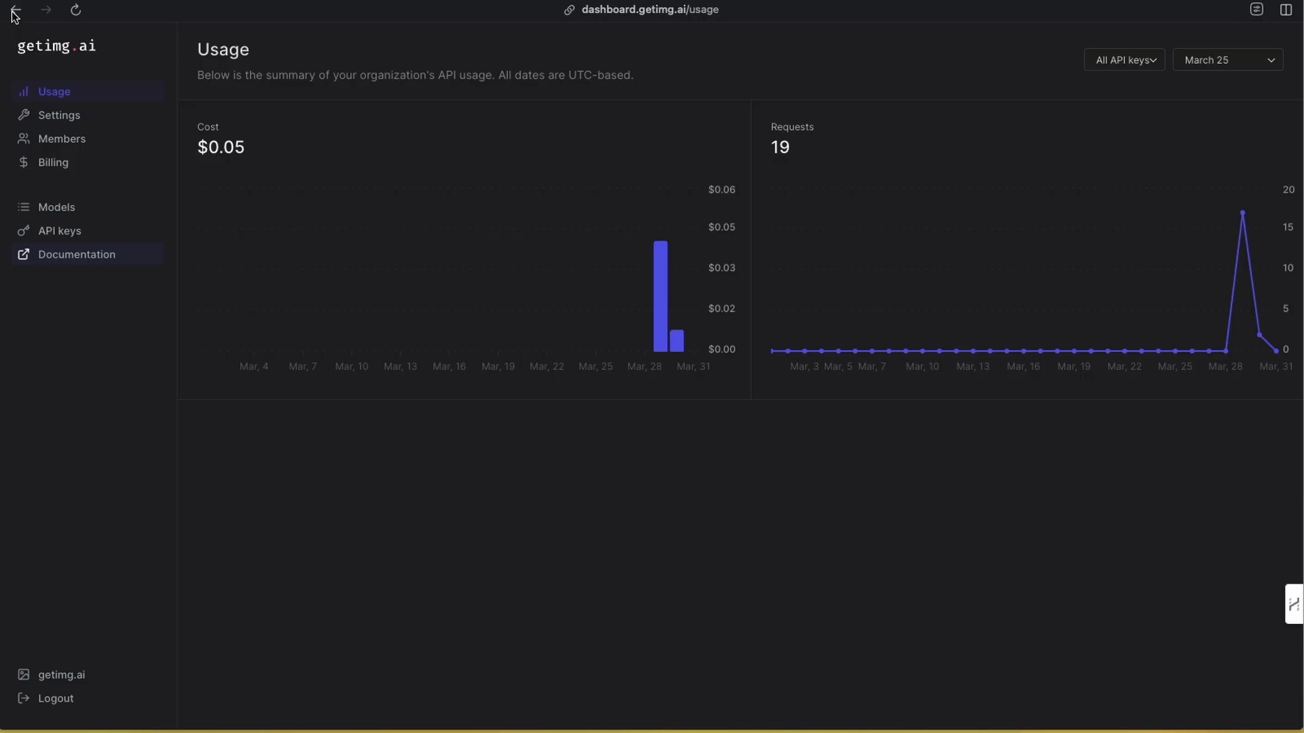
click(58, 231)
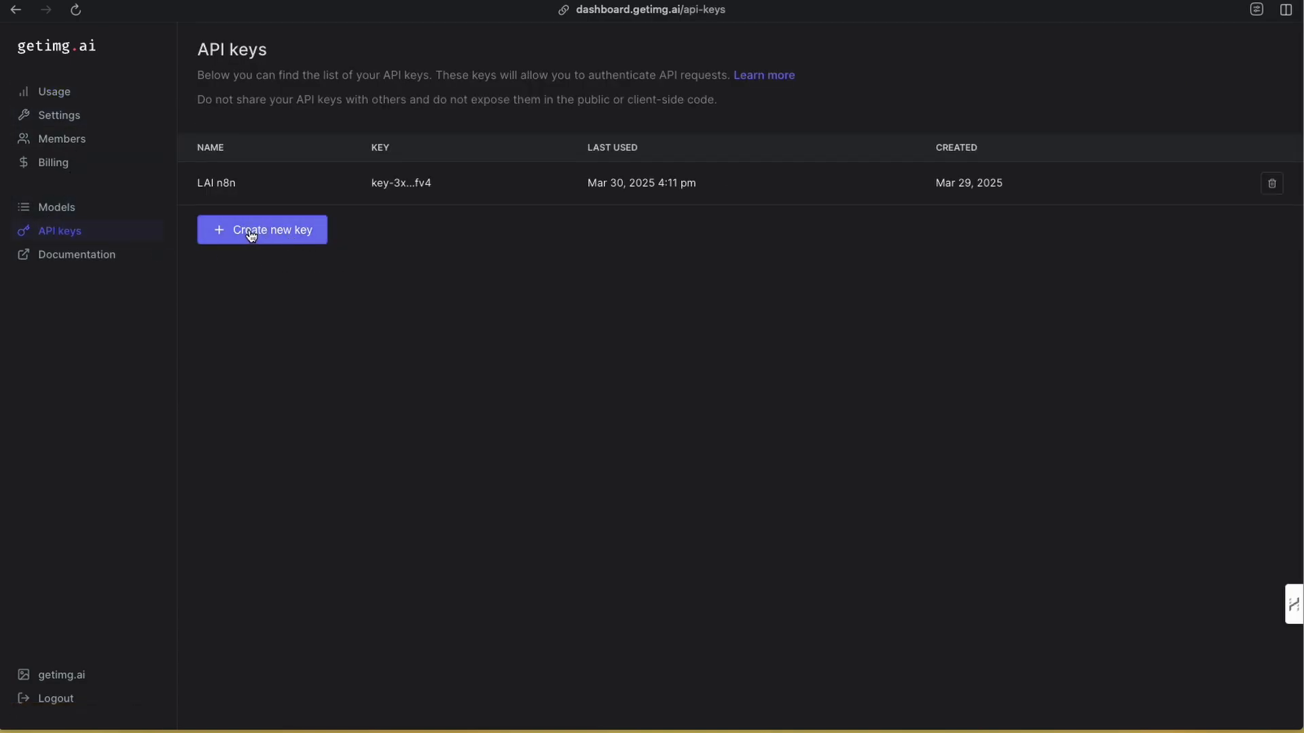
click(250, 233)
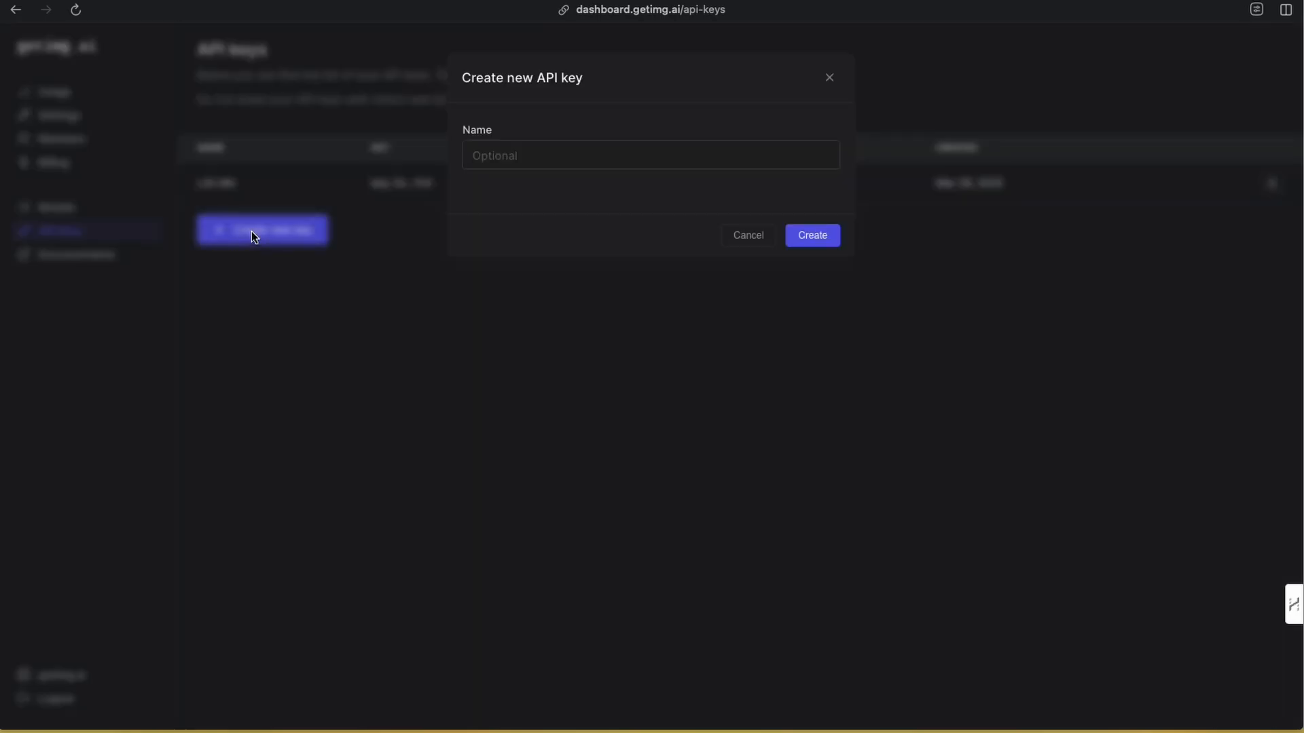
click(512, 159)
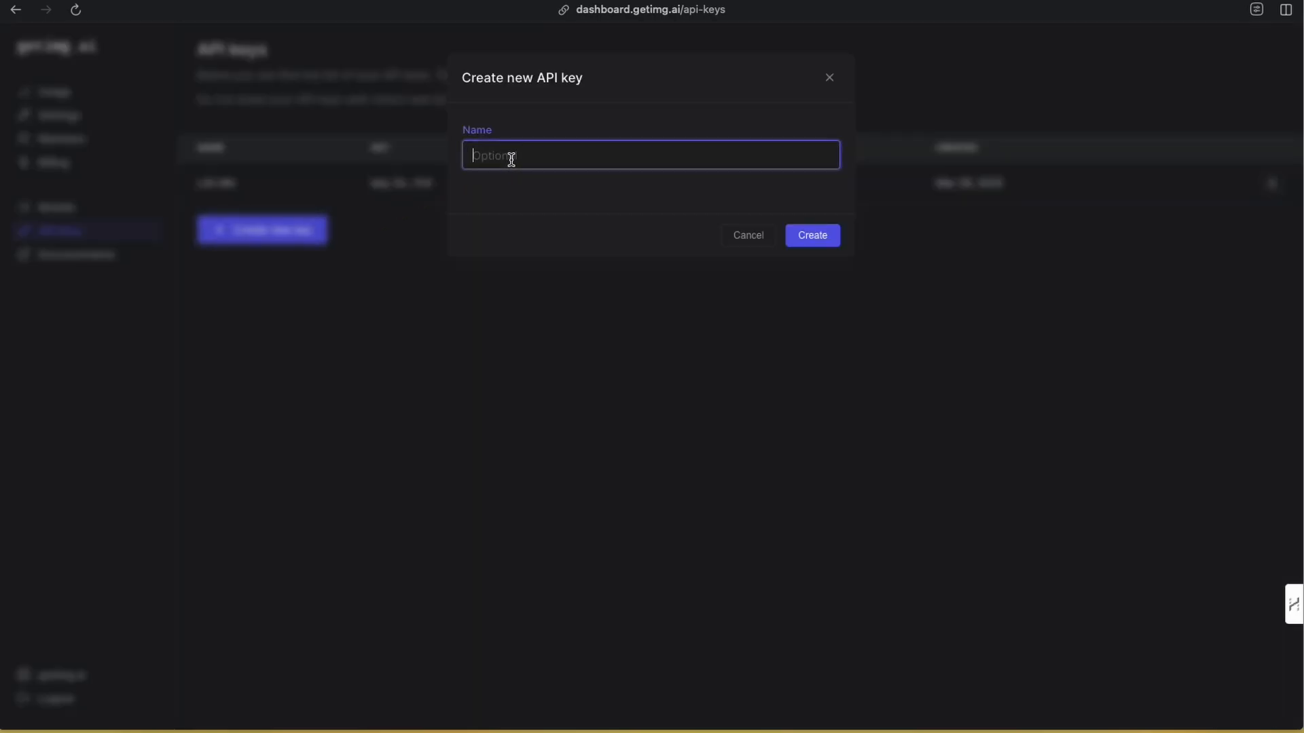
text(Tut)
click(813, 237)
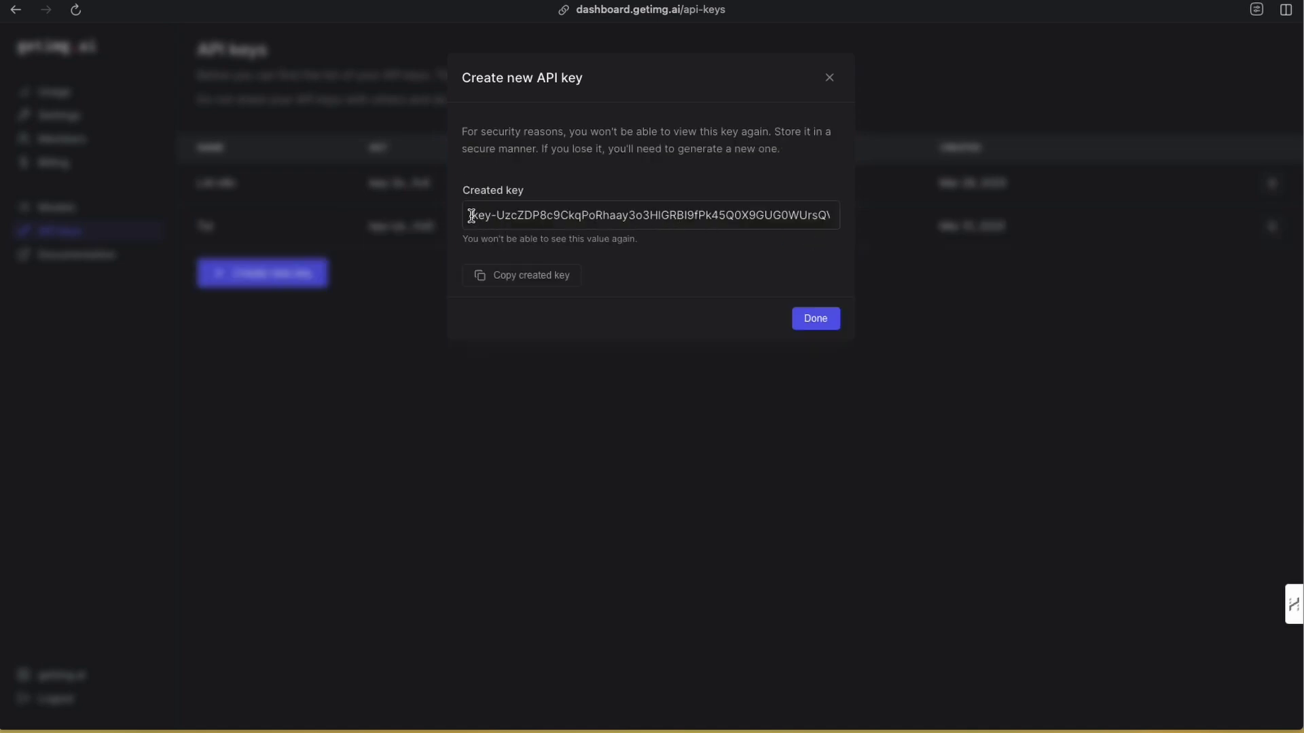
drag(472, 216, 843, 219)
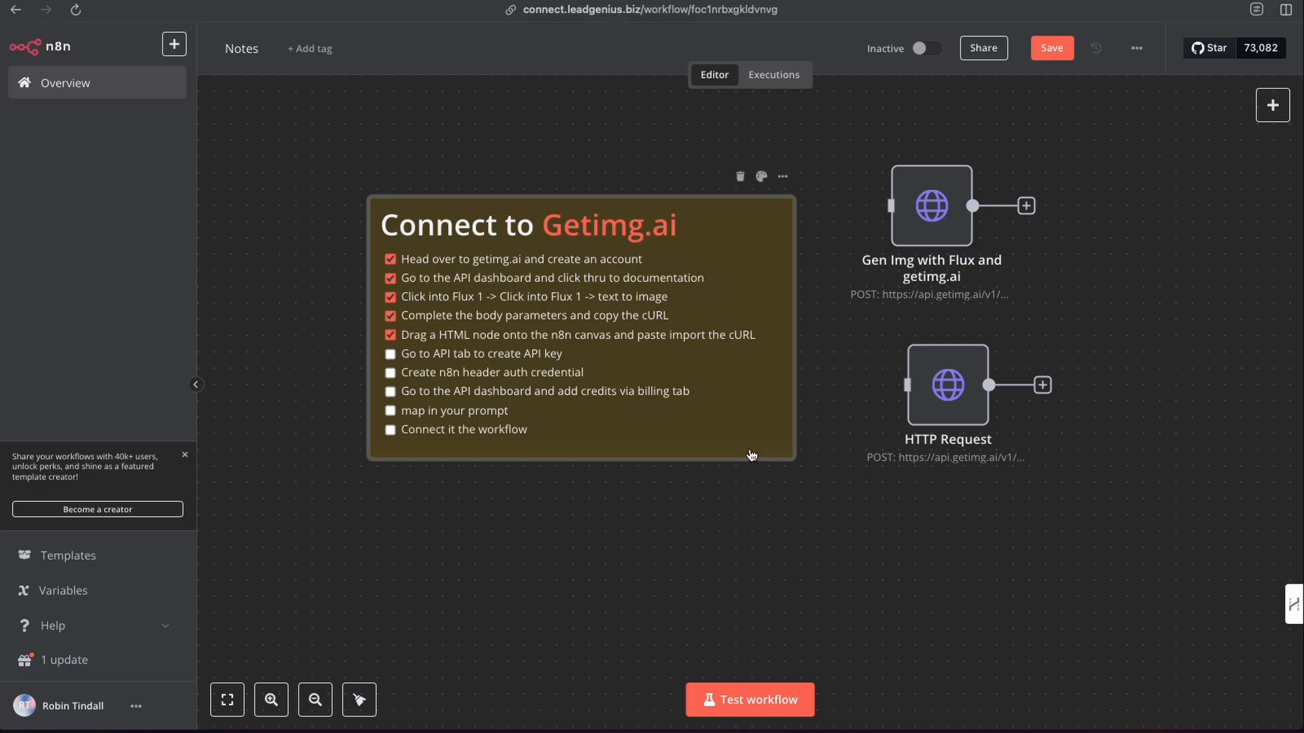
Paste the new API key into the setup sticky note.
double_click(722, 442)
key(ctrl+v)
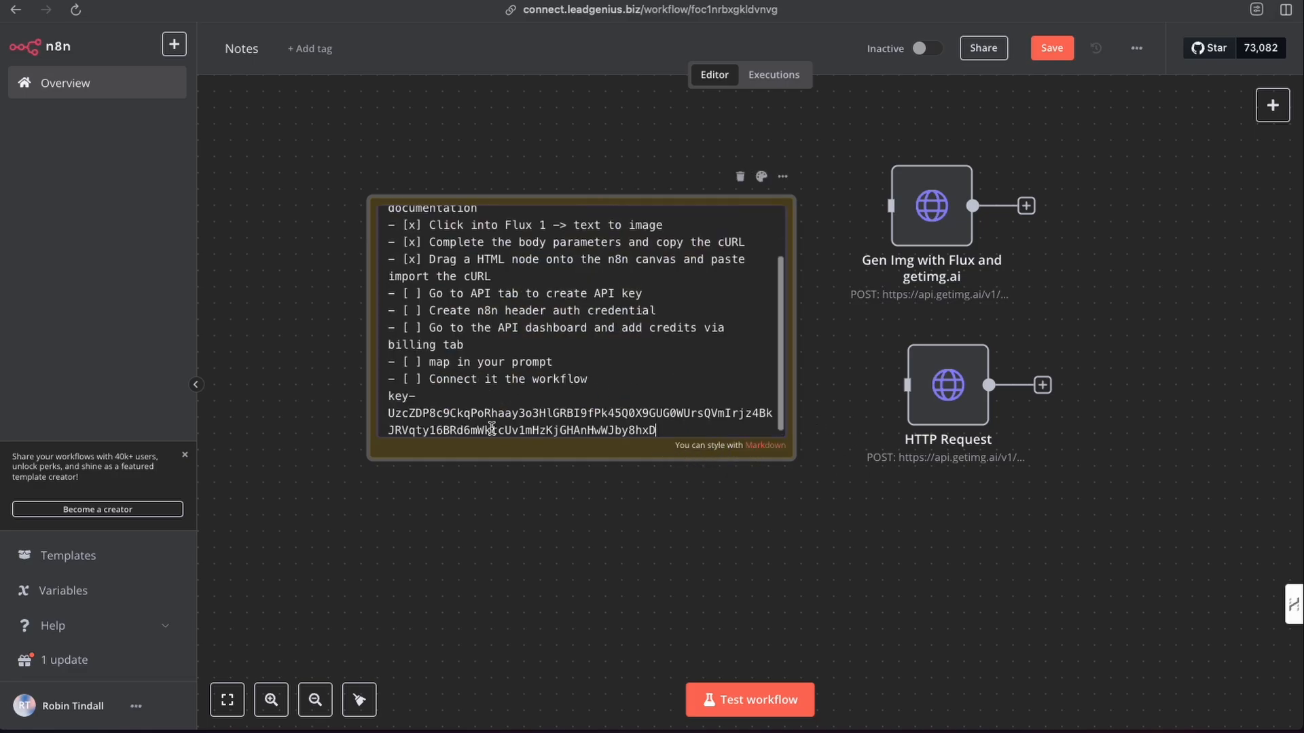
click(712, 545)
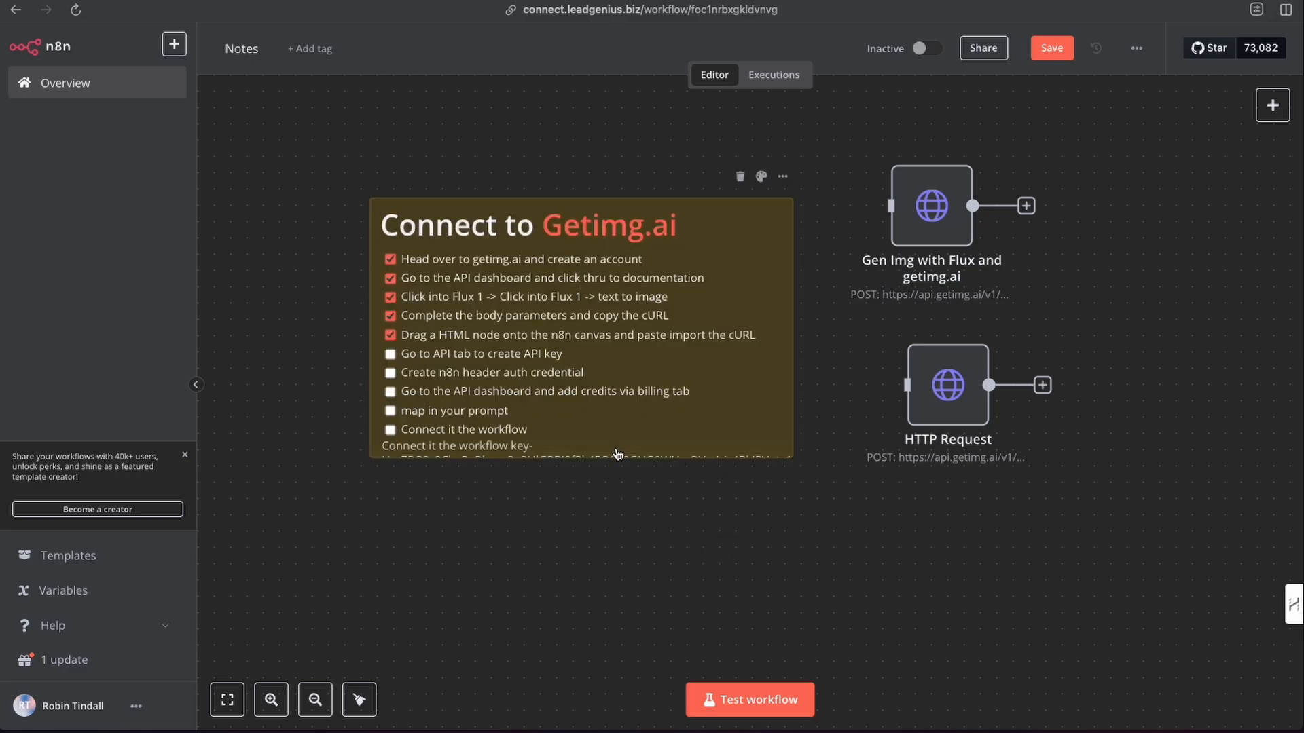
Resize and reposition the note to fit the key, and align HTTP Request under Gen Img.
drag(615, 459, 614, 506)
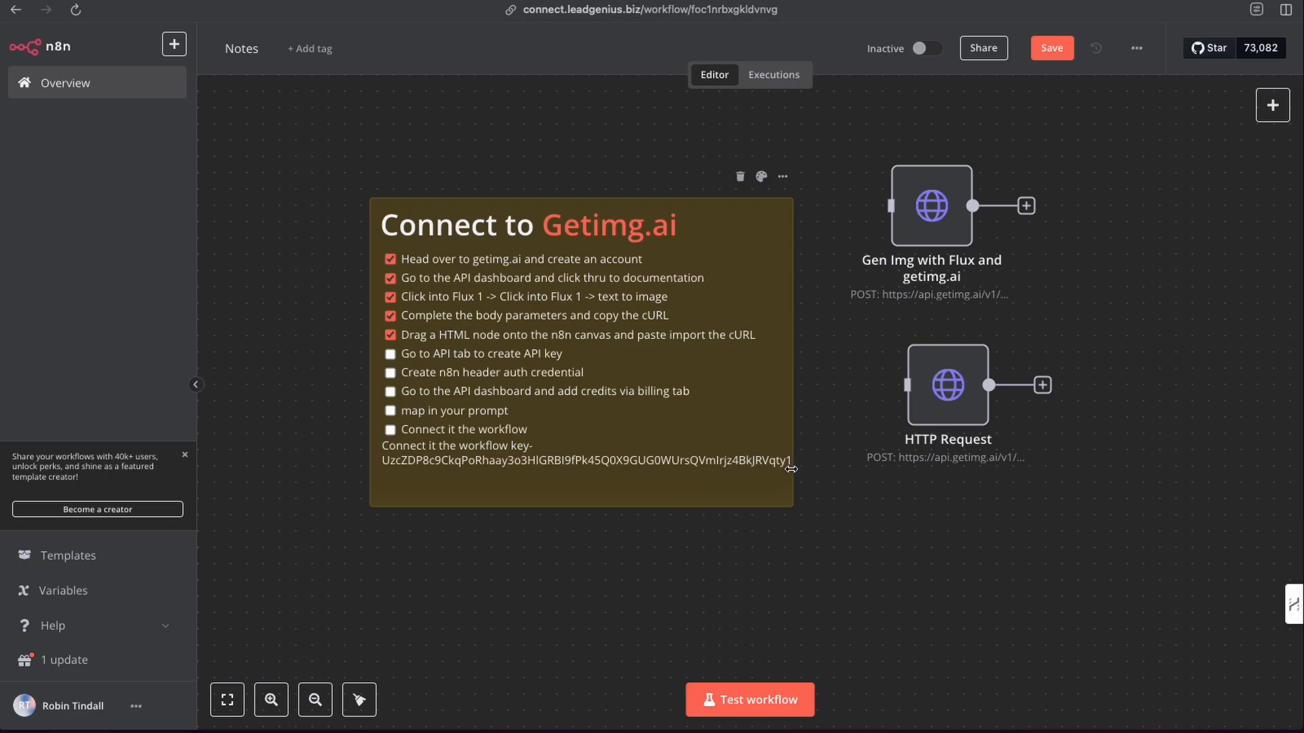
drag(791, 469, 861, 469)
drag(770, 405, 622, 402)
mouse_move(711, 400)
mouse_down()
mouse_move(841, 399)
mouse_move(698, 404)
mouse_up()
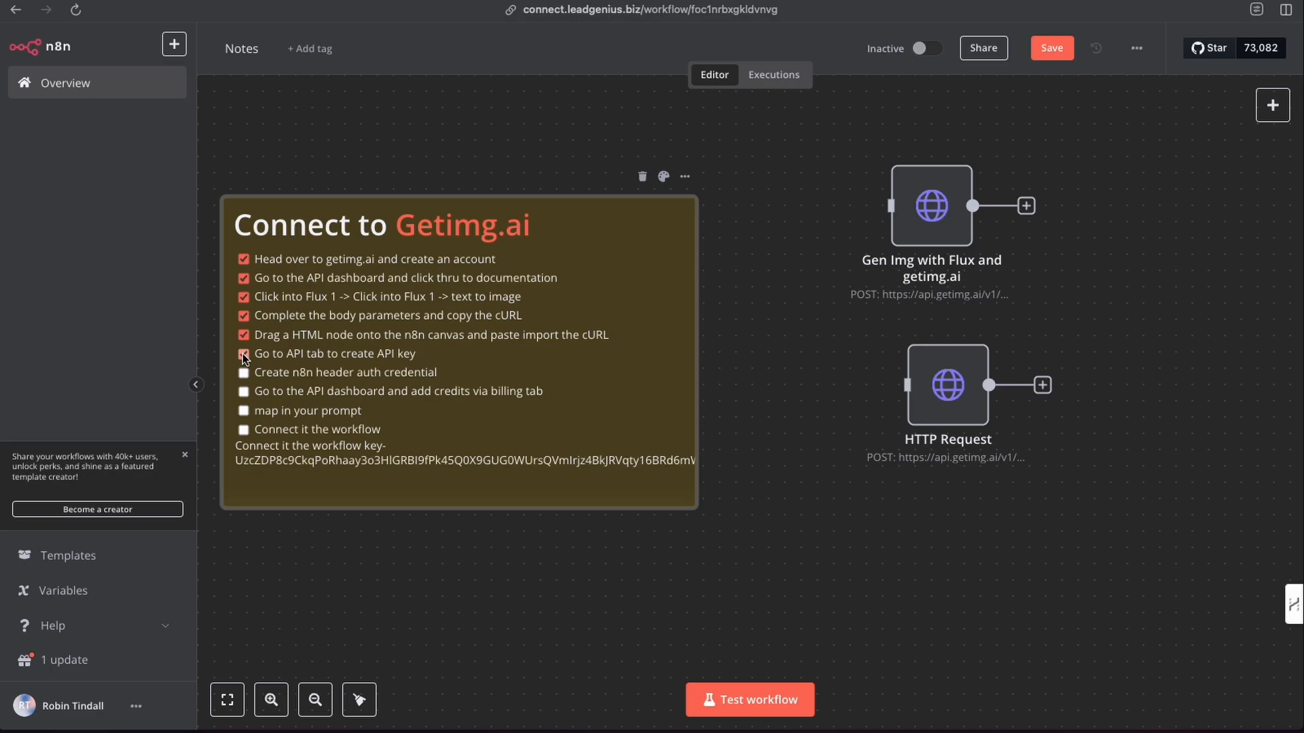
drag(948, 402, 932, 401)
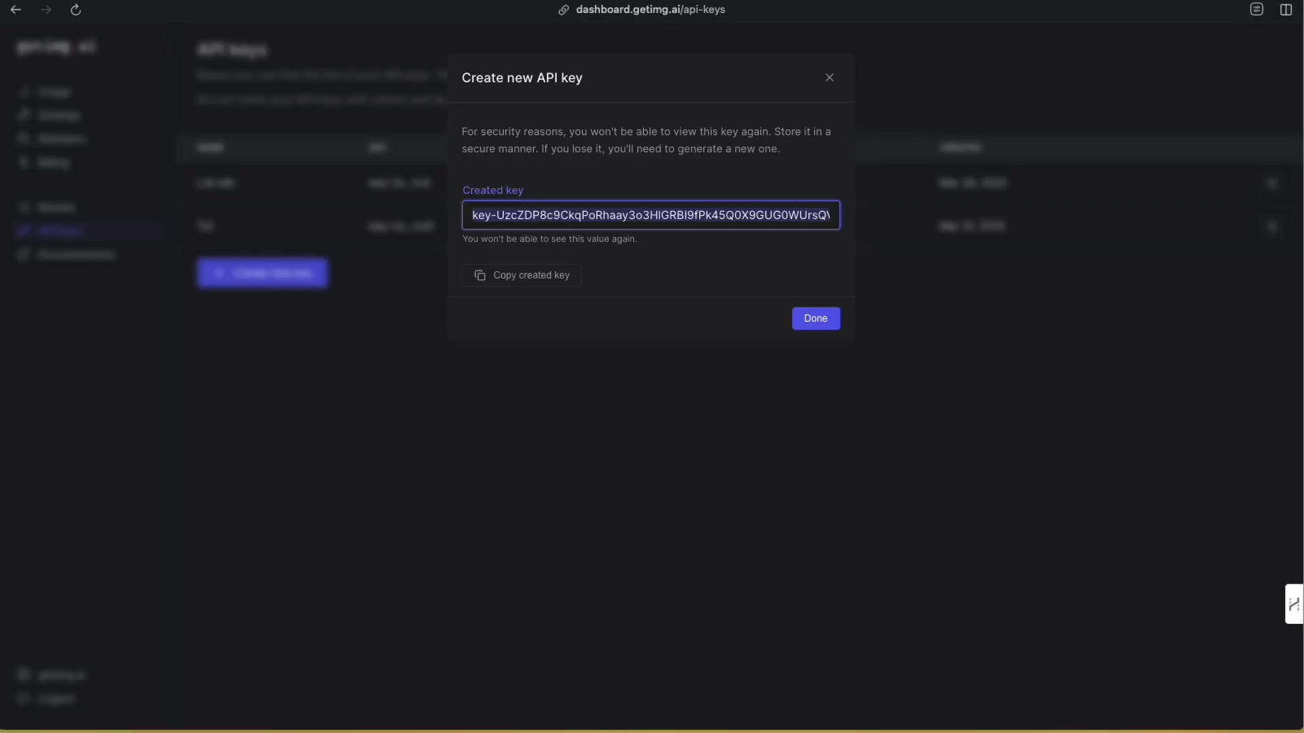
Close the created-key dialog and open the getimg.ai Authentication docs page.
click(820, 319)
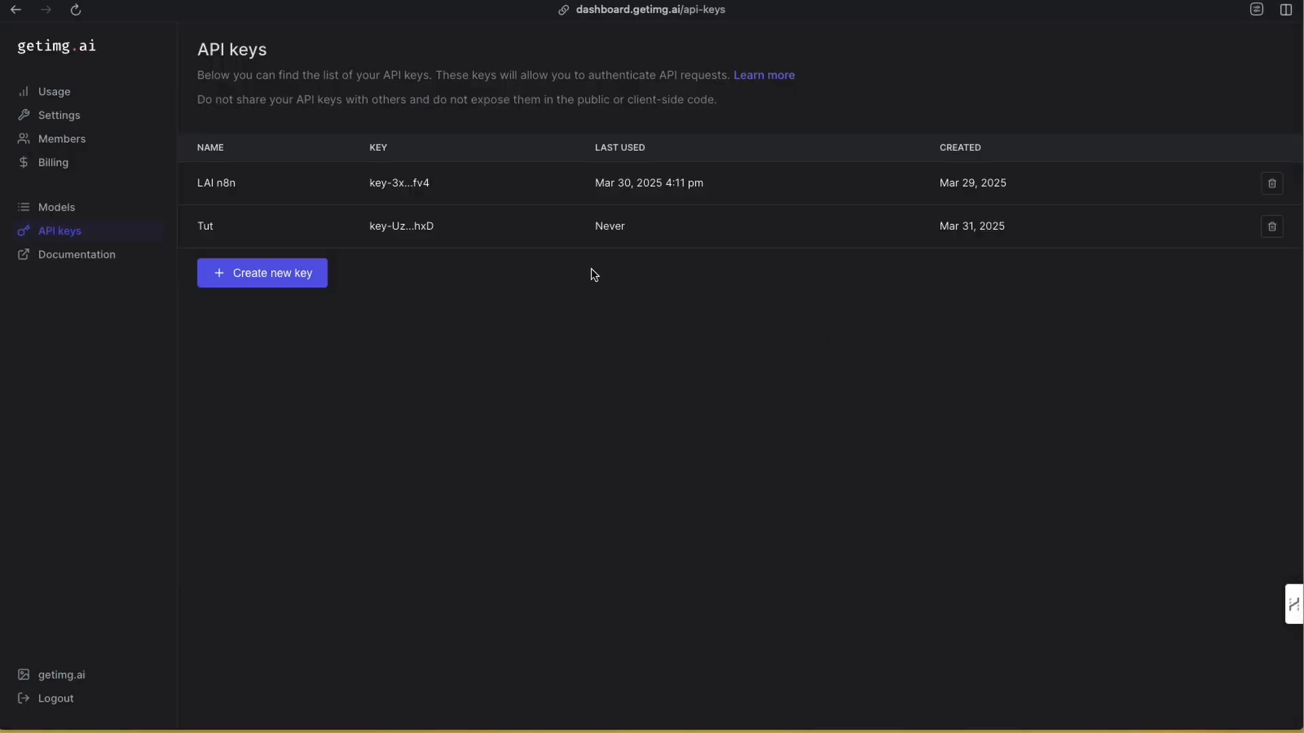
click(70, 262)
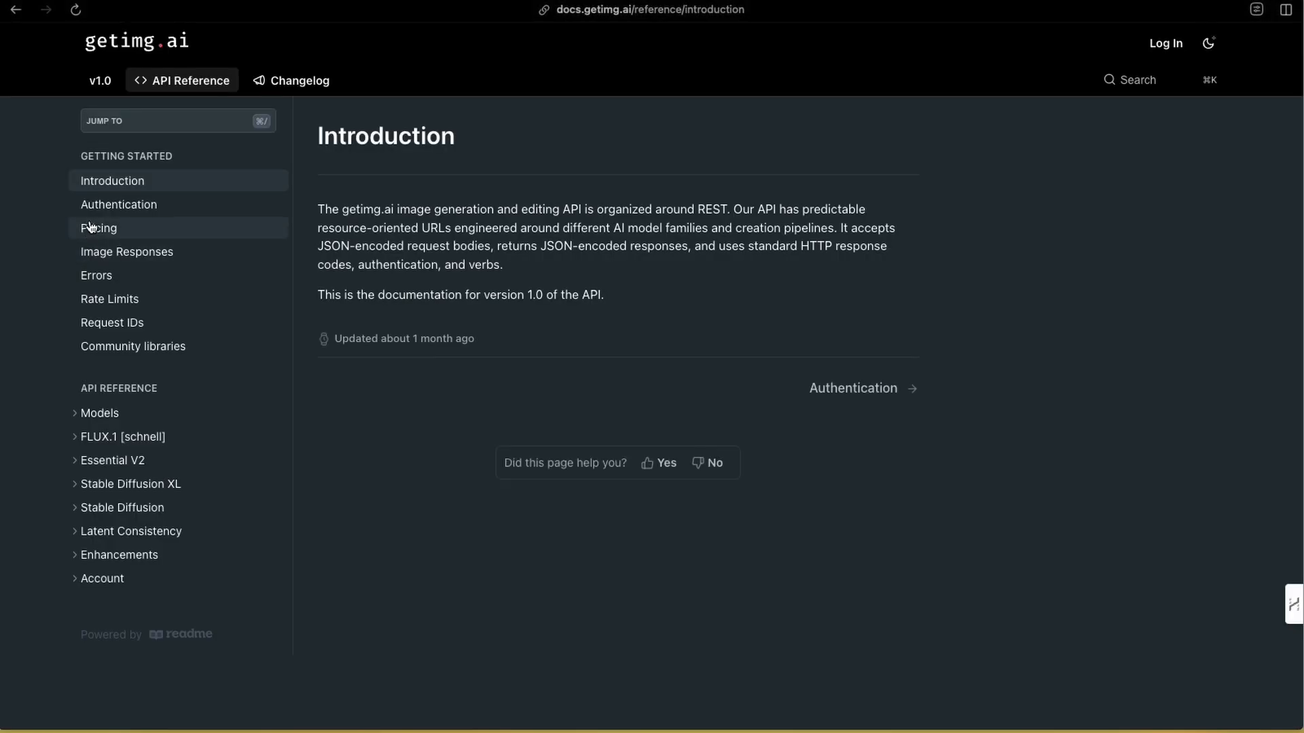
click(119, 207)
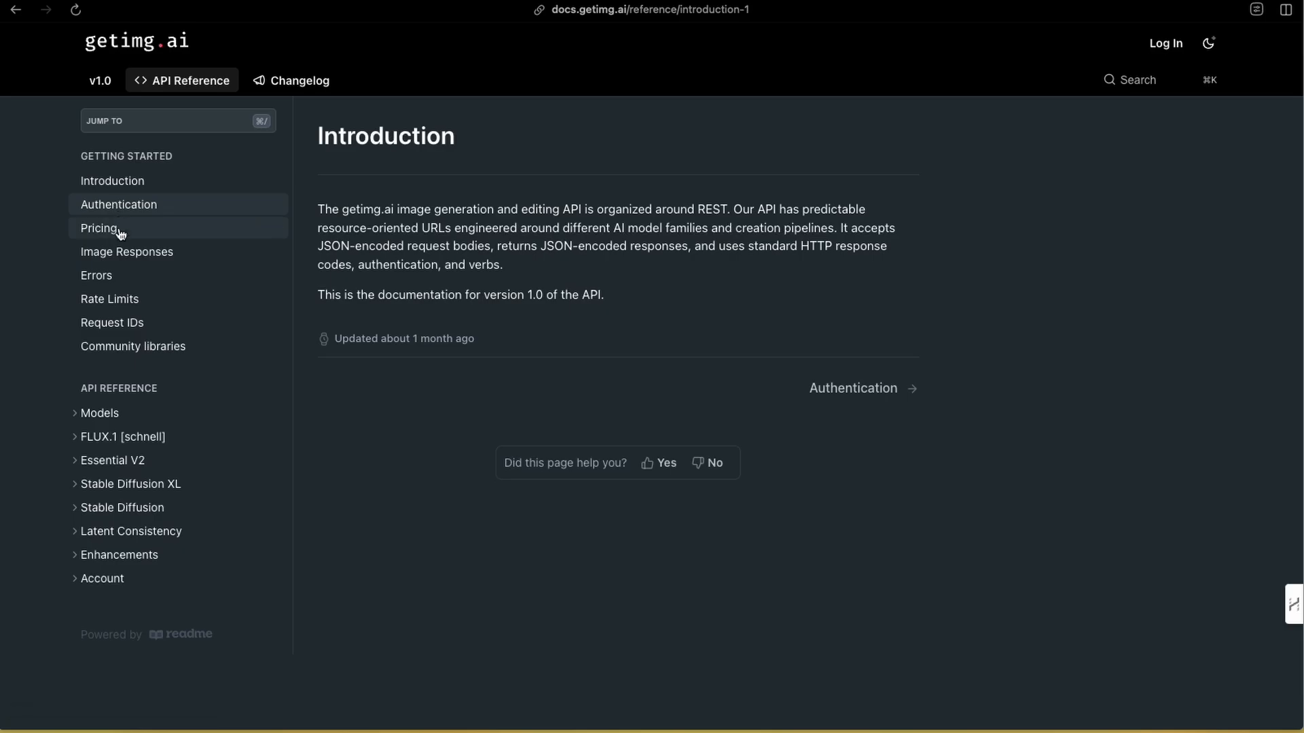
click(117, 214)
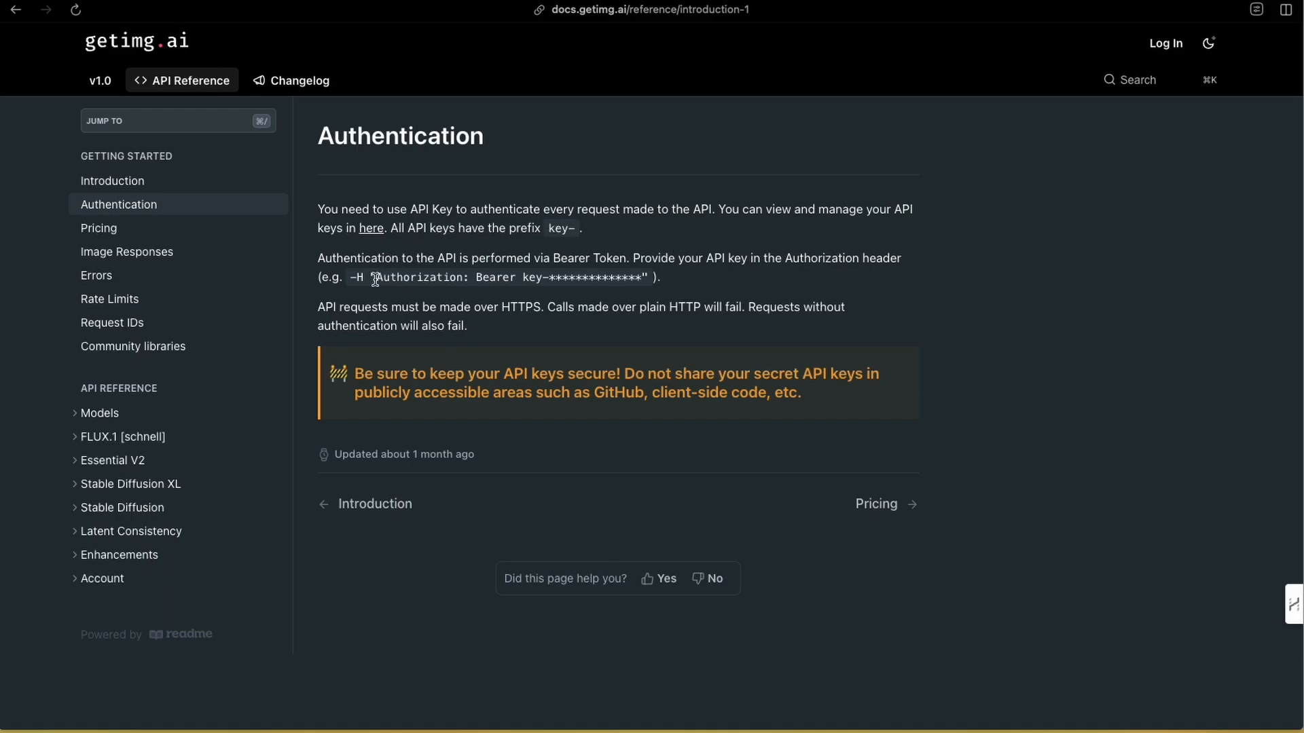
Copy the word 'Authorization' from the example Bearer-token header.
drag(377, 278, 470, 281)
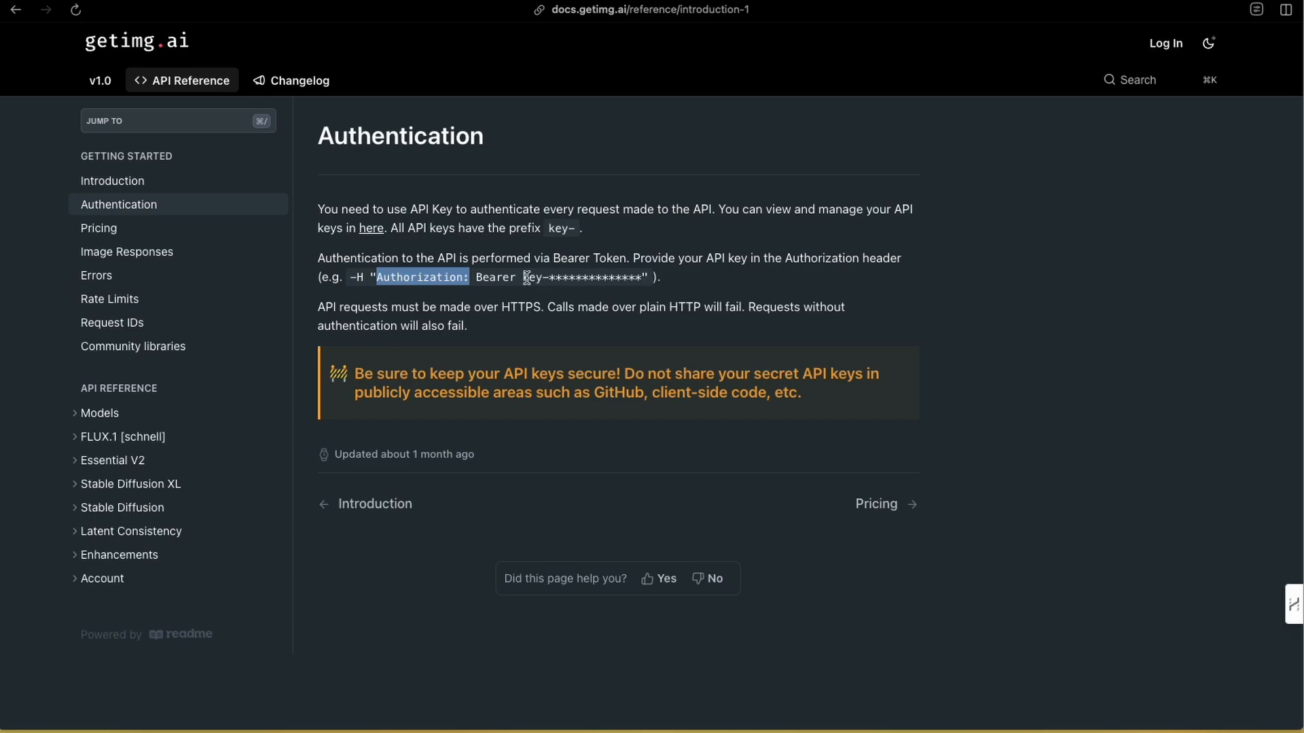
click(420, 268)
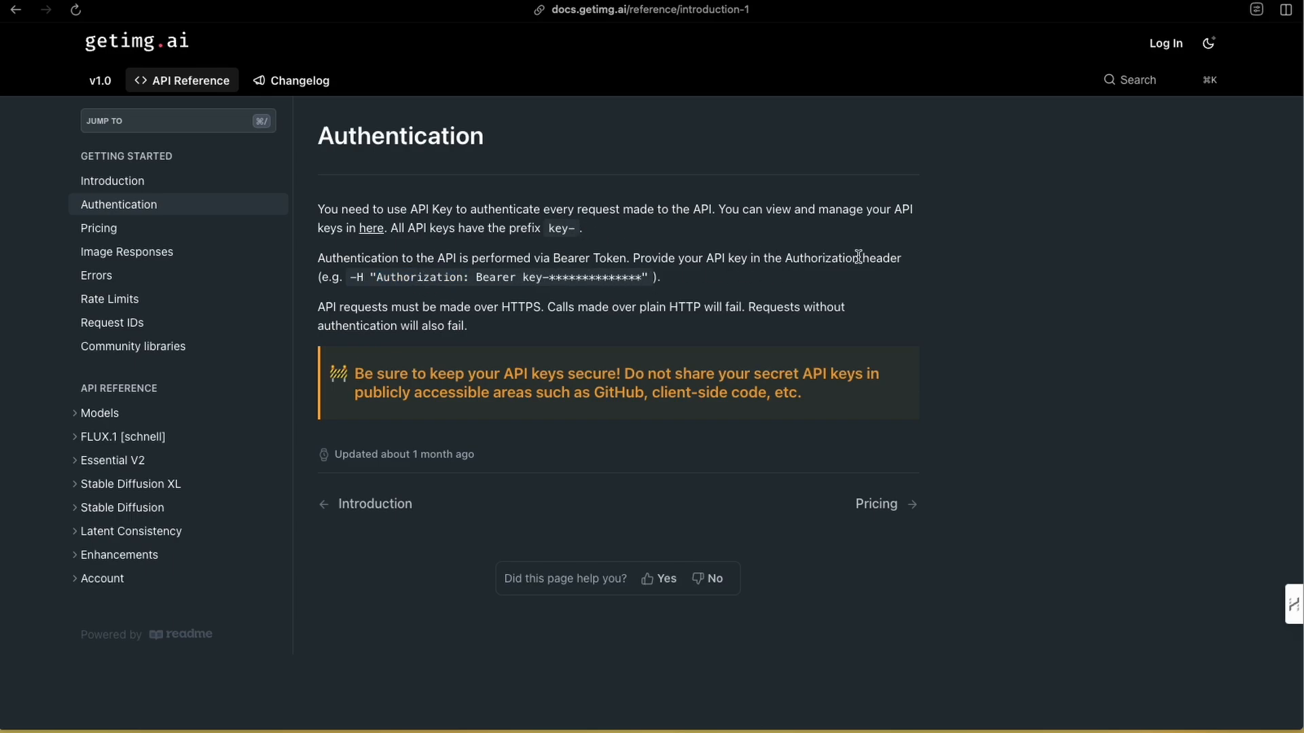
drag(786, 262, 934, 262)
click(876, 274)
drag(380, 277, 463, 278)
key(super+c)
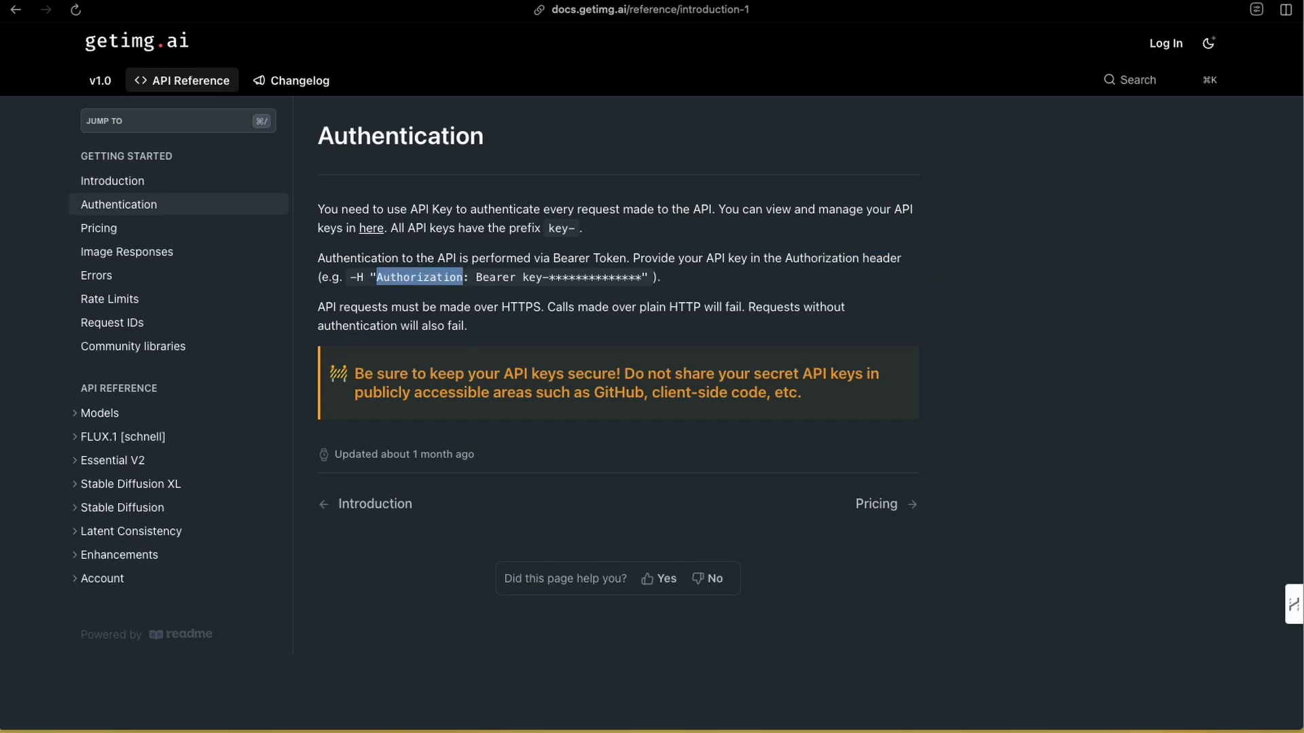
key(ctrl+Tab)
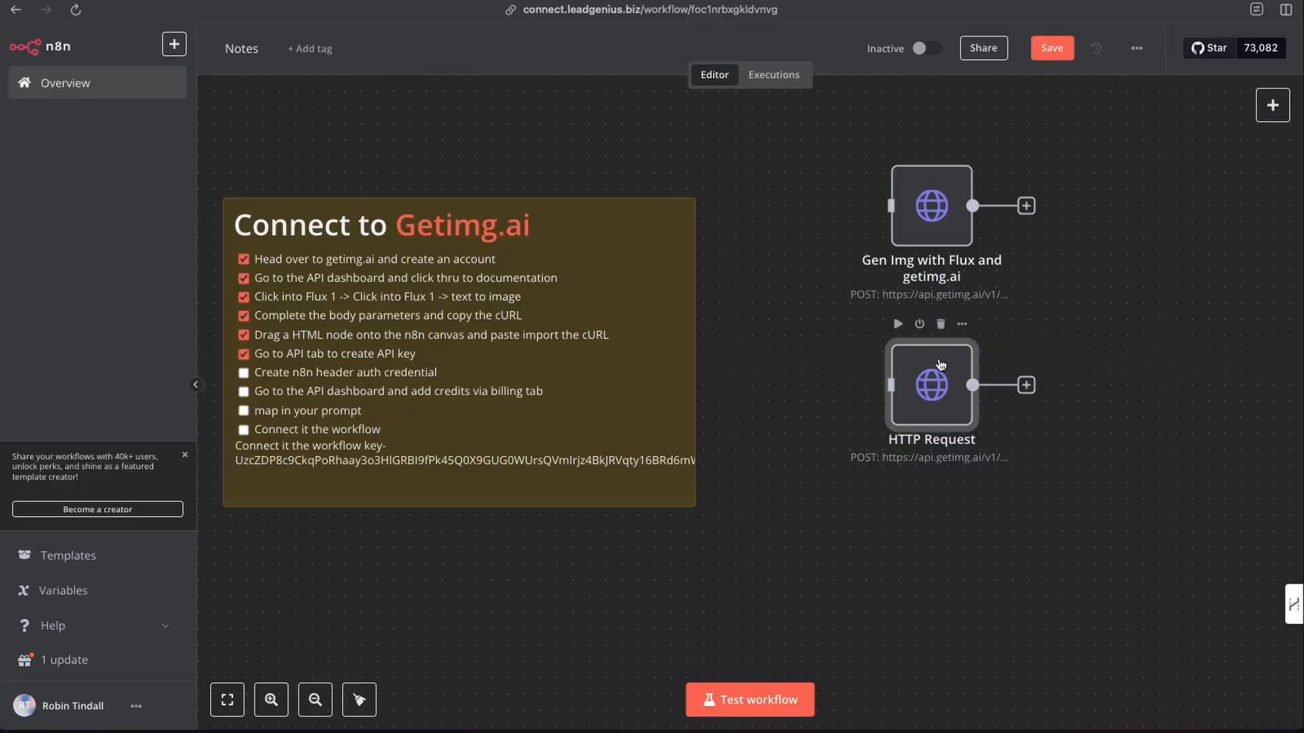
Set the HTTP Request node to Generic Credential Type with Header Auth and create a new credential.
double_click(940, 365)
click(600, 298)
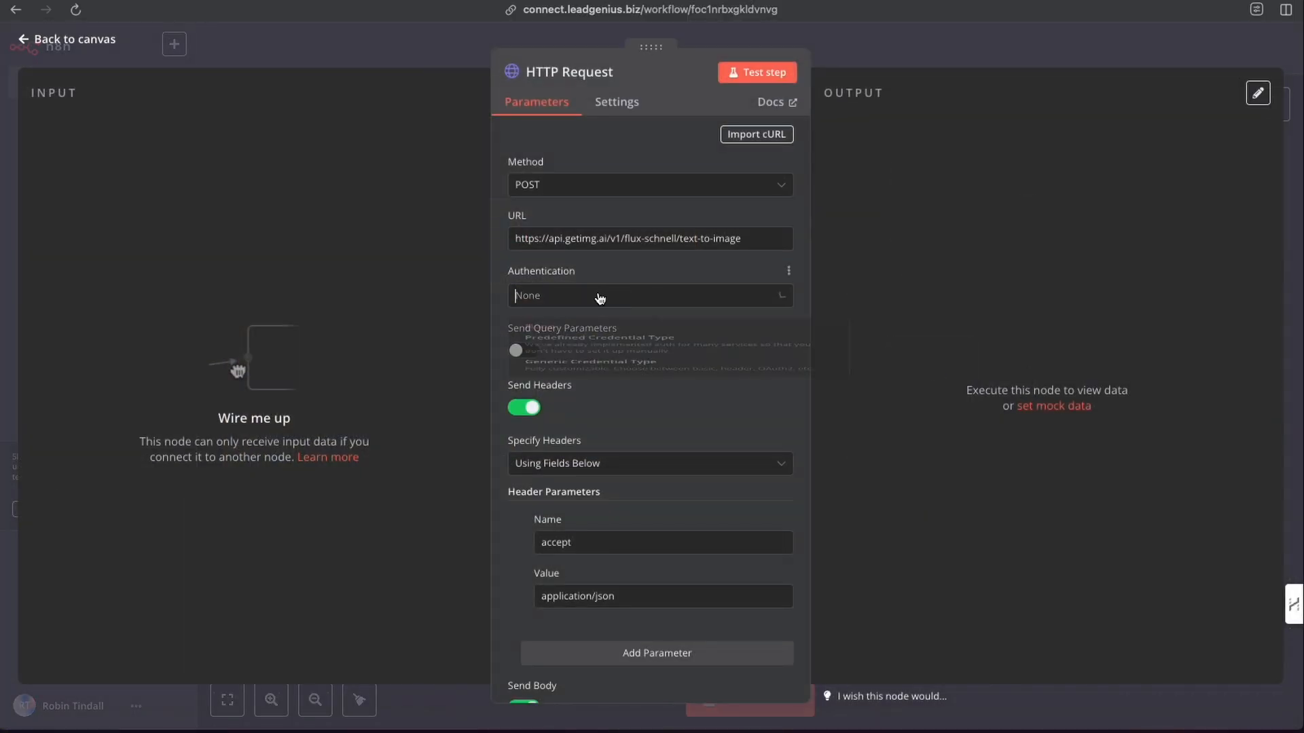
click(594, 417)
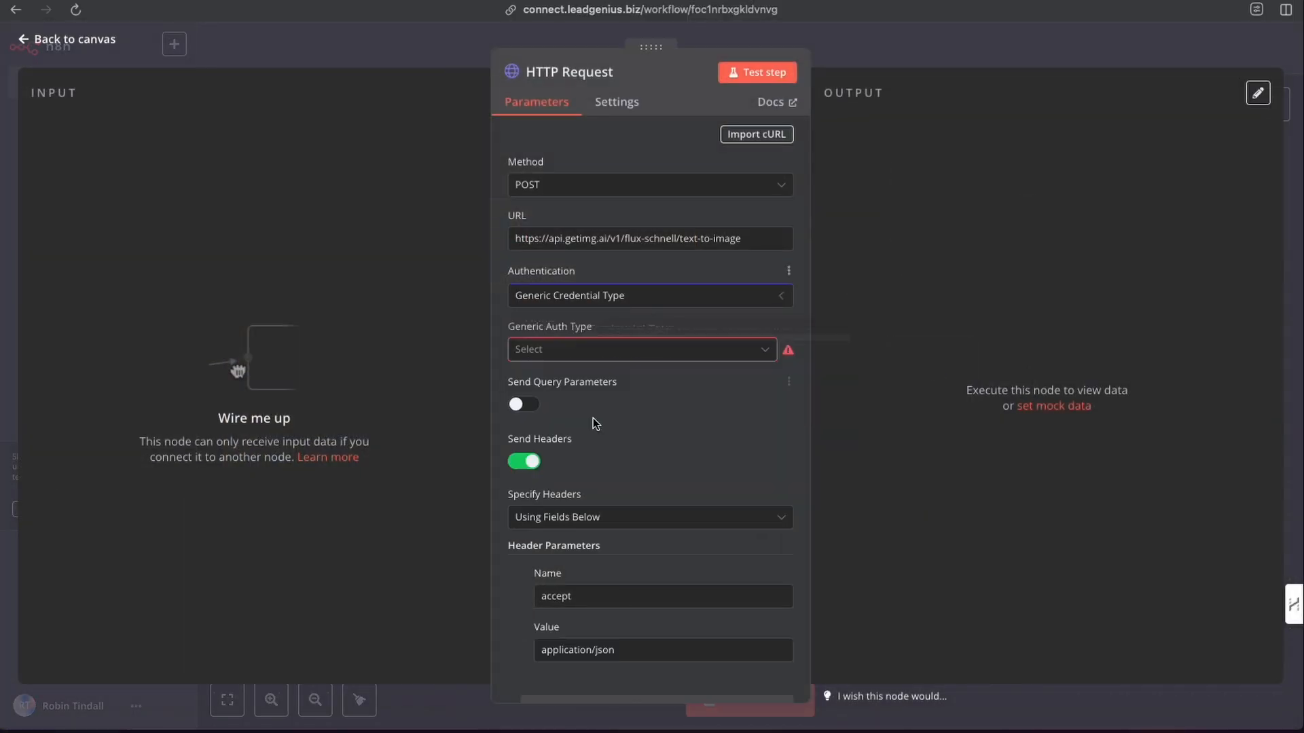
click(585, 350)
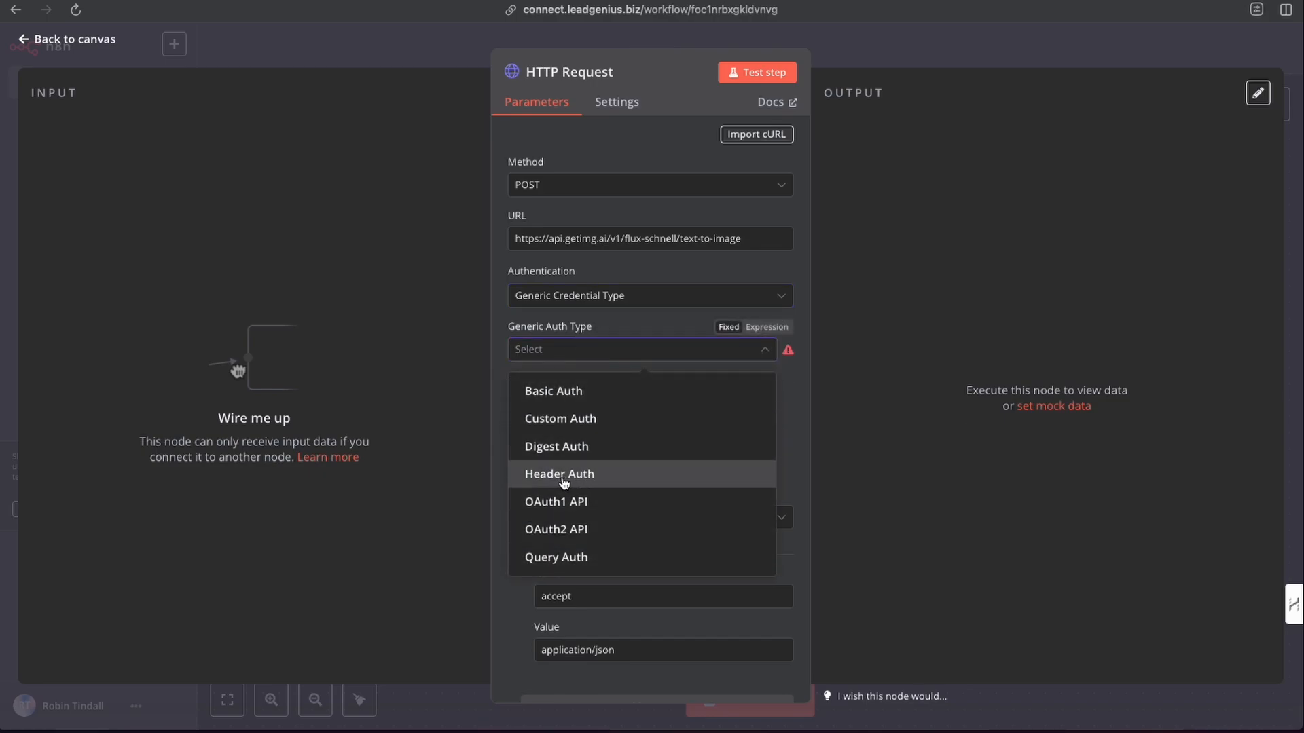
click(563, 478)
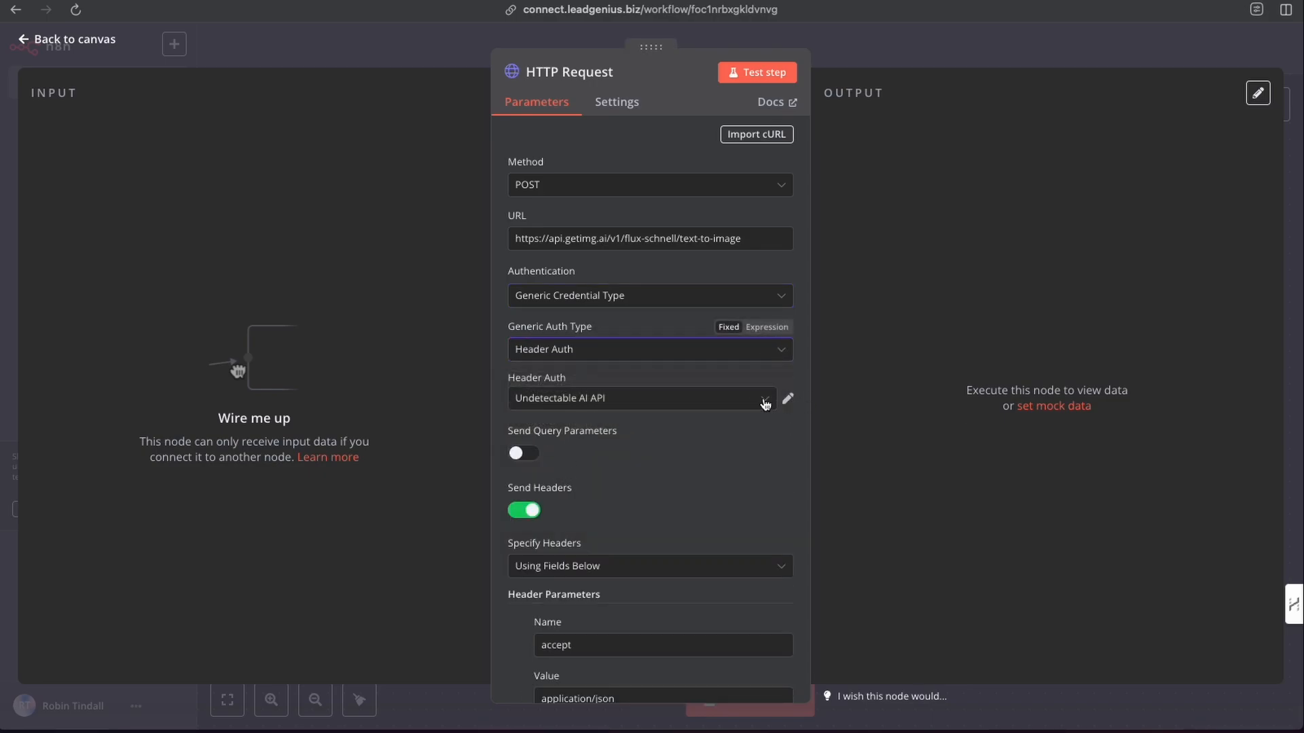
click(742, 406)
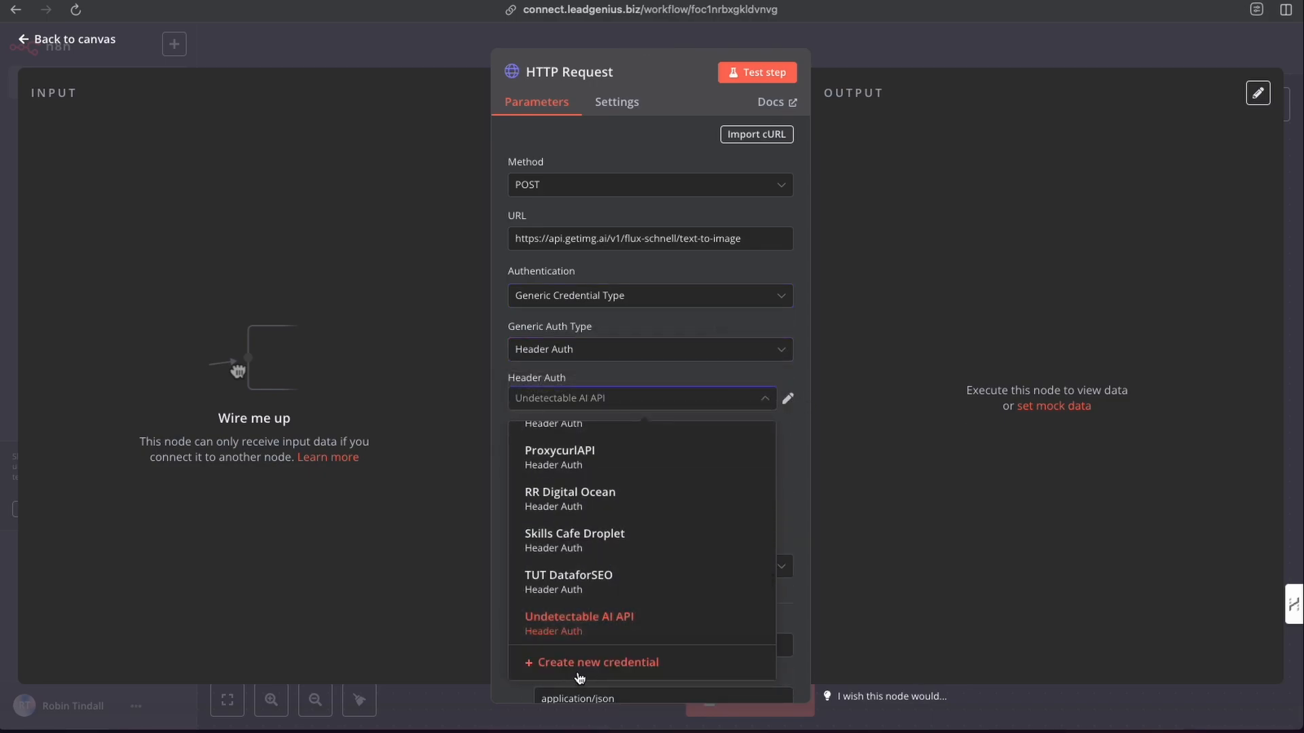
click(577, 670)
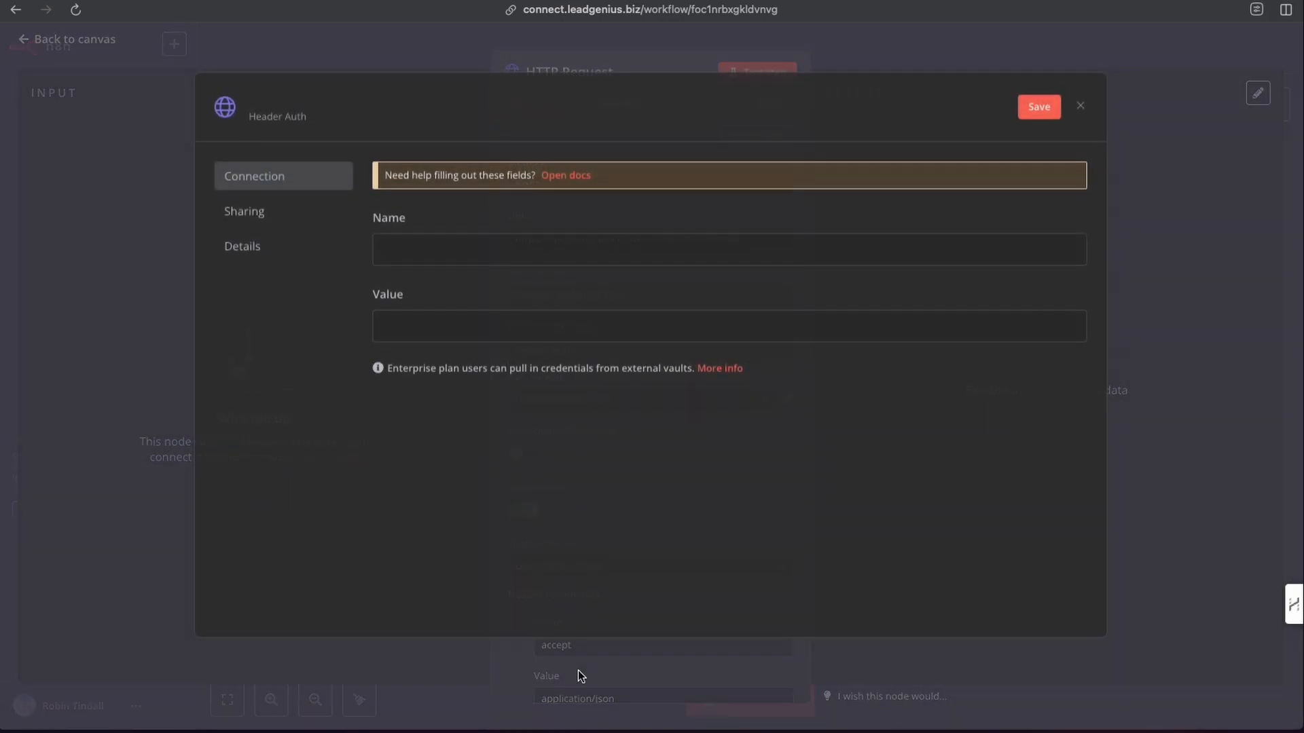
Save a Header Auth credential with name 'Authorization' and a 'Bearer' plus API key value.
click(399, 251)
key(super+v)
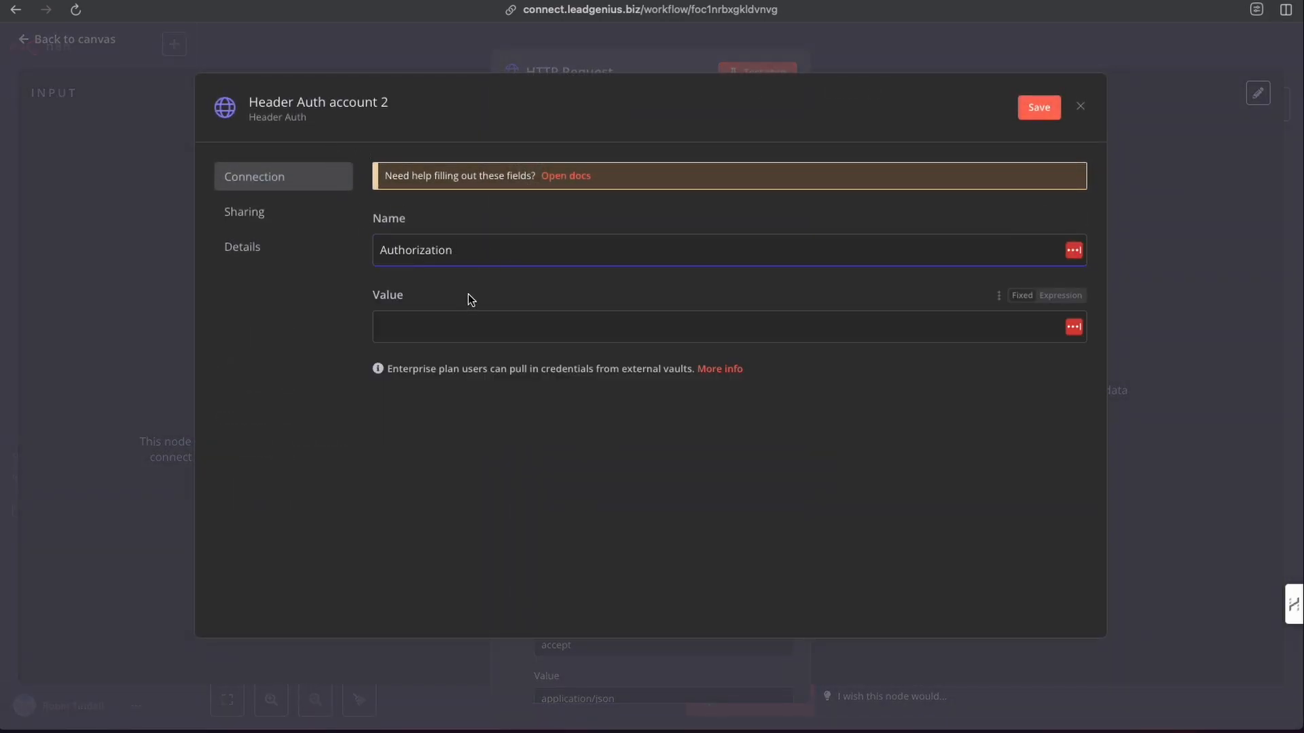
key(ctrl+Tab)
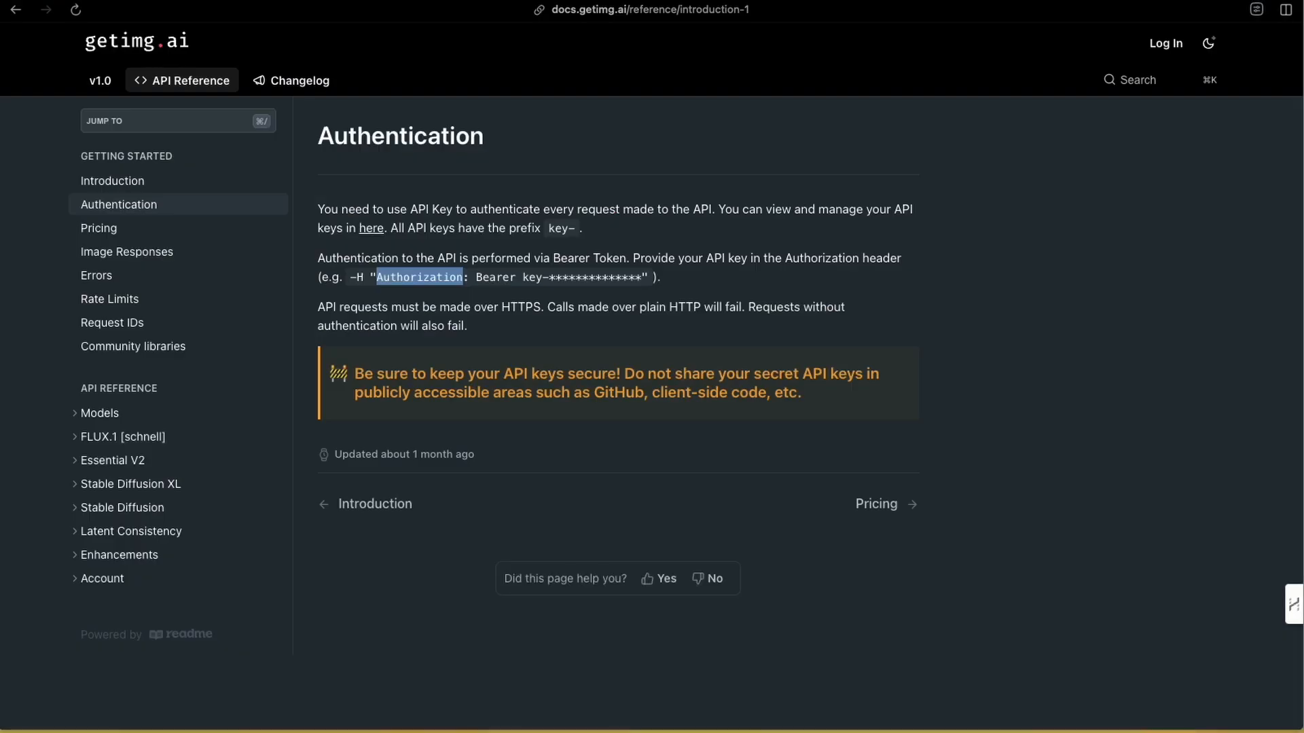
drag(478, 280, 522, 282)
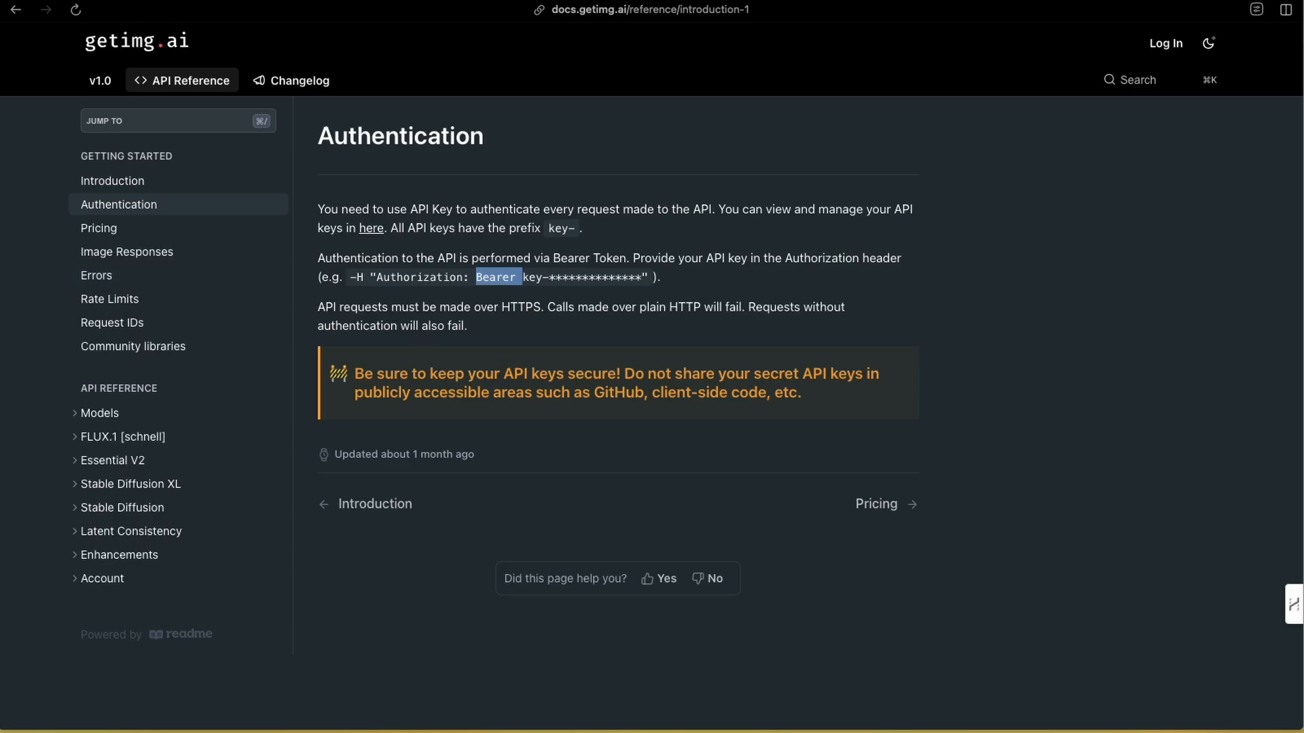
key(ctrl+Tab)
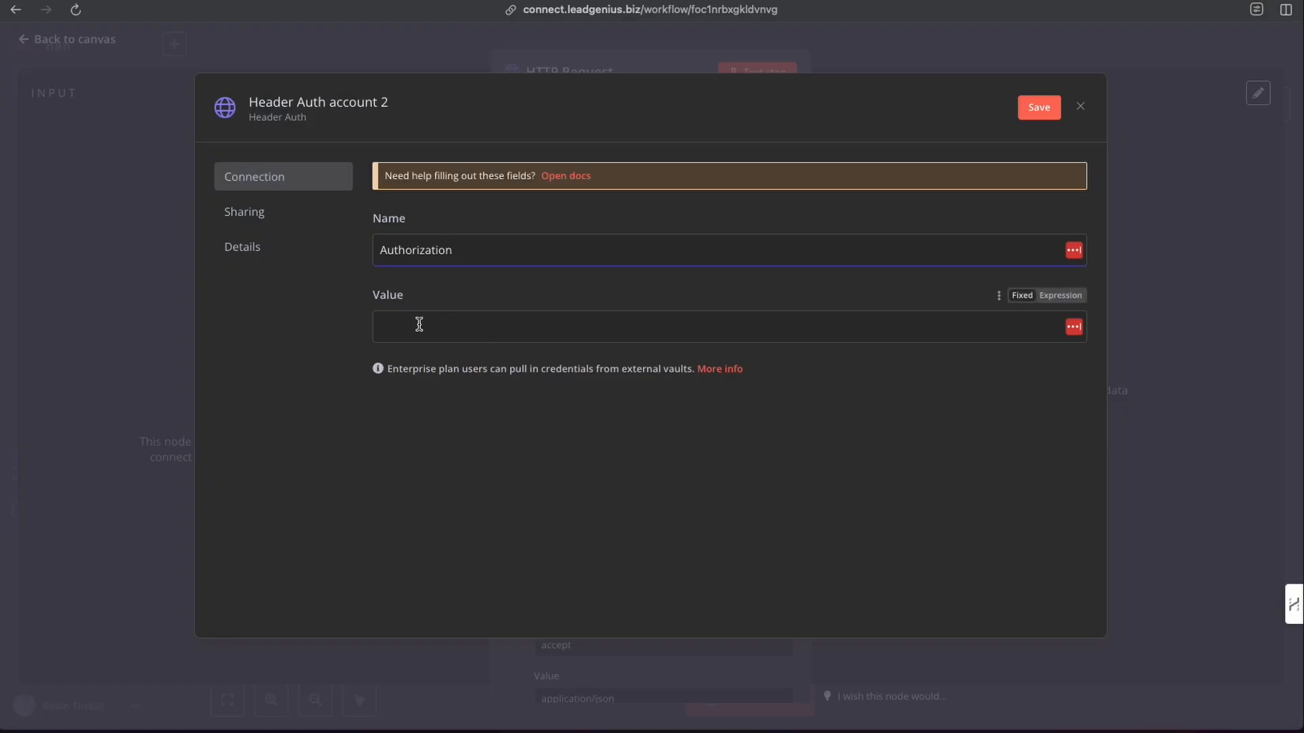
click(419, 326)
key(super+v)
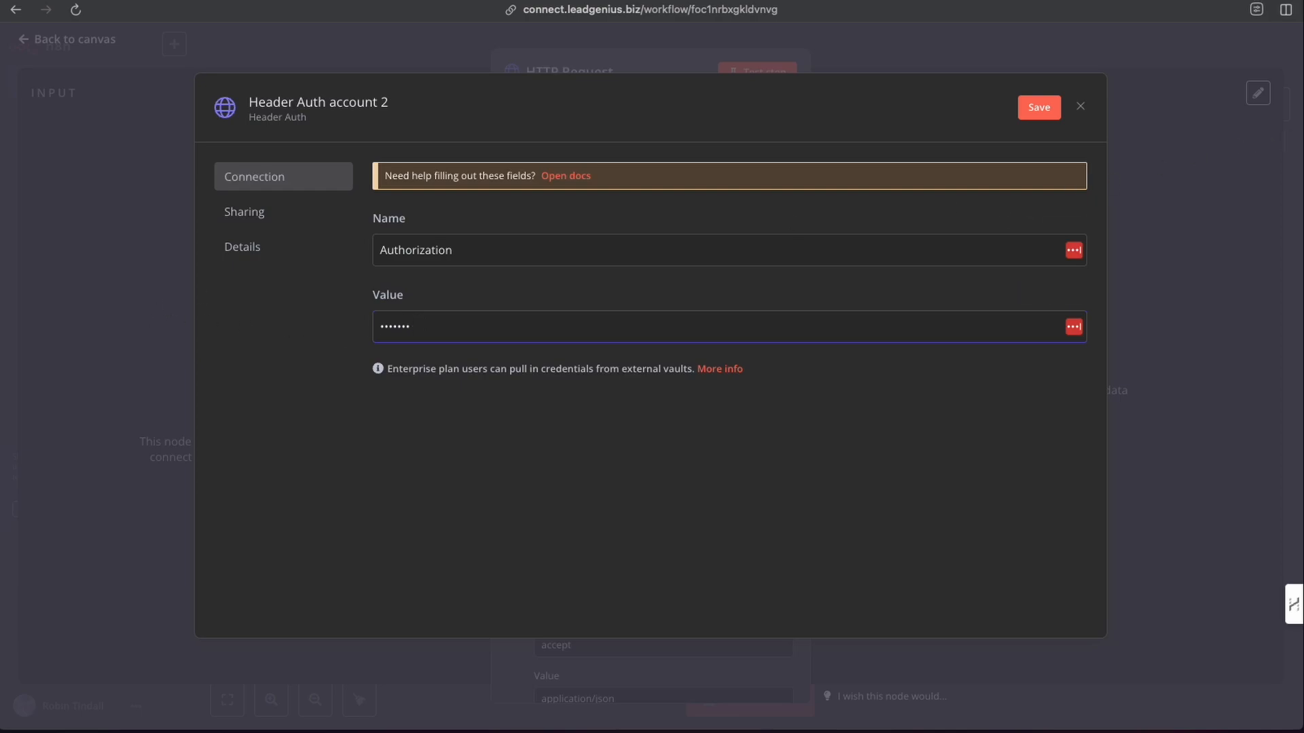
click(1039, 108)
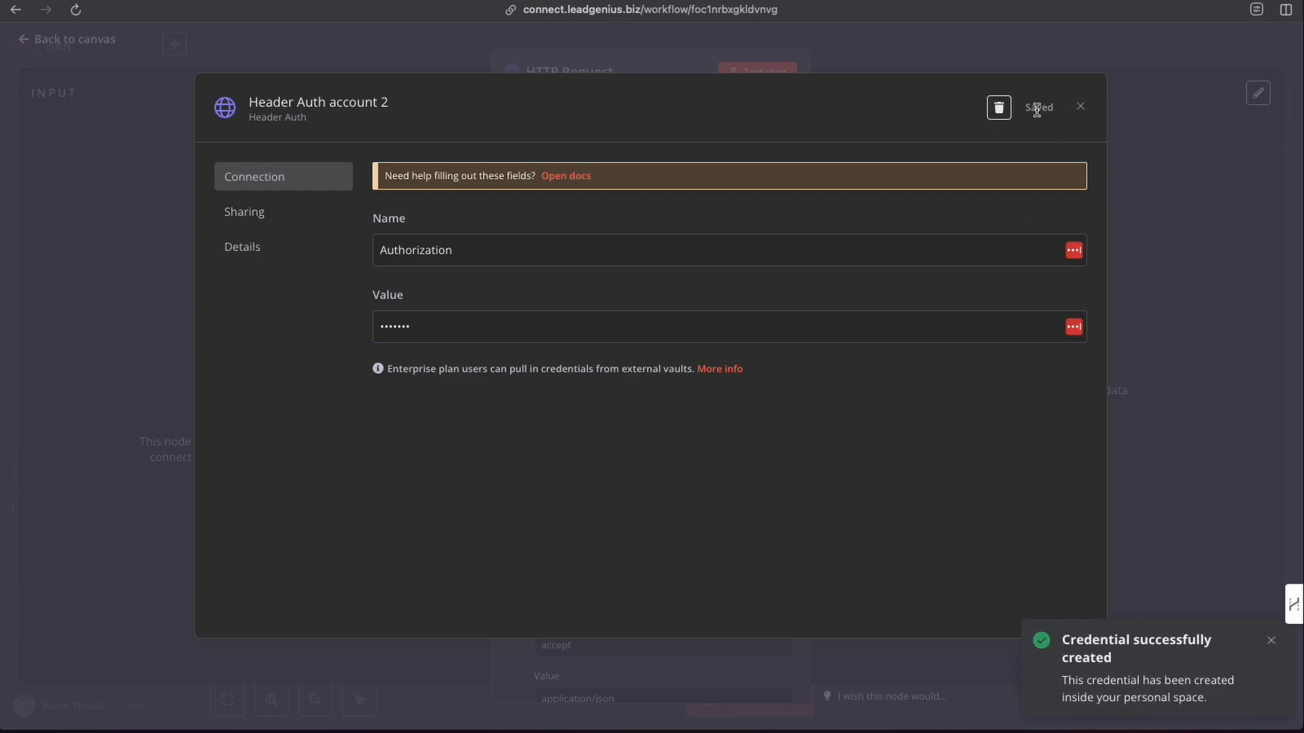
click(1082, 108)
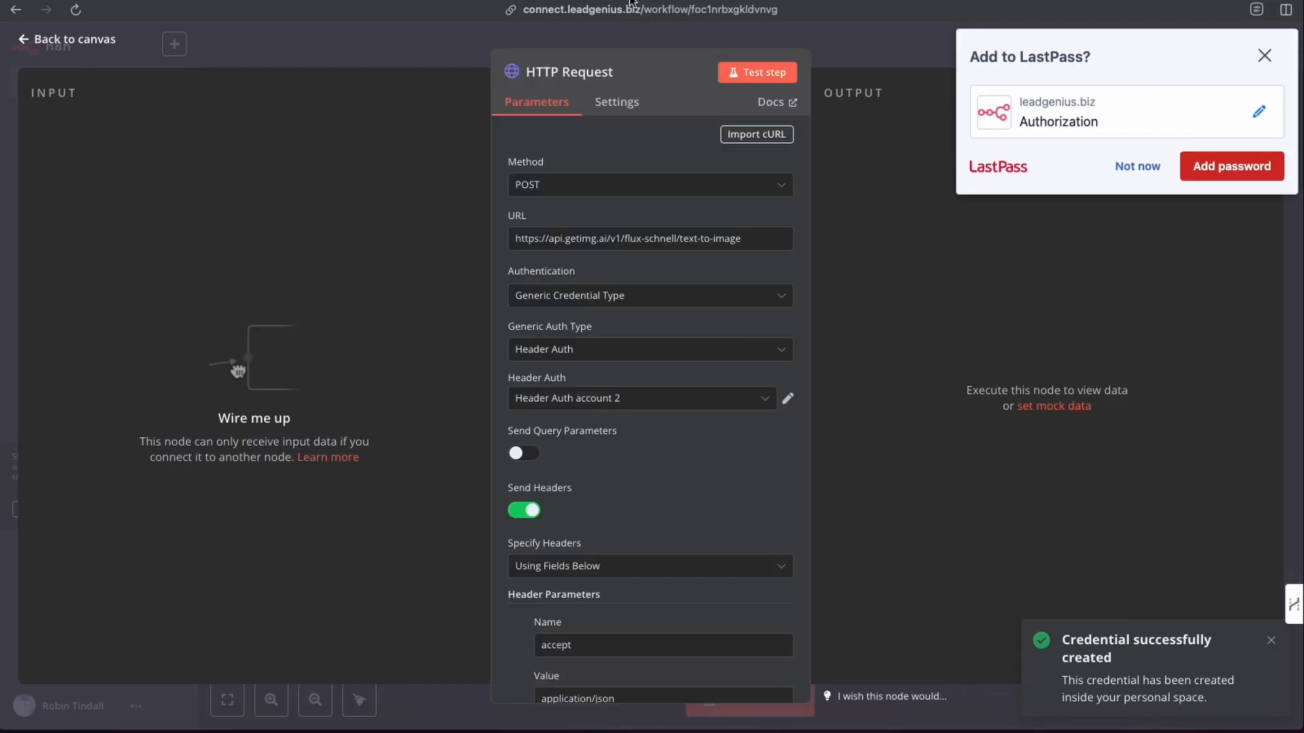
Select the stored key in the setup note, then edit the HTTP Request node's Header Auth credential.
click(435, 63)
double_click(380, 436)
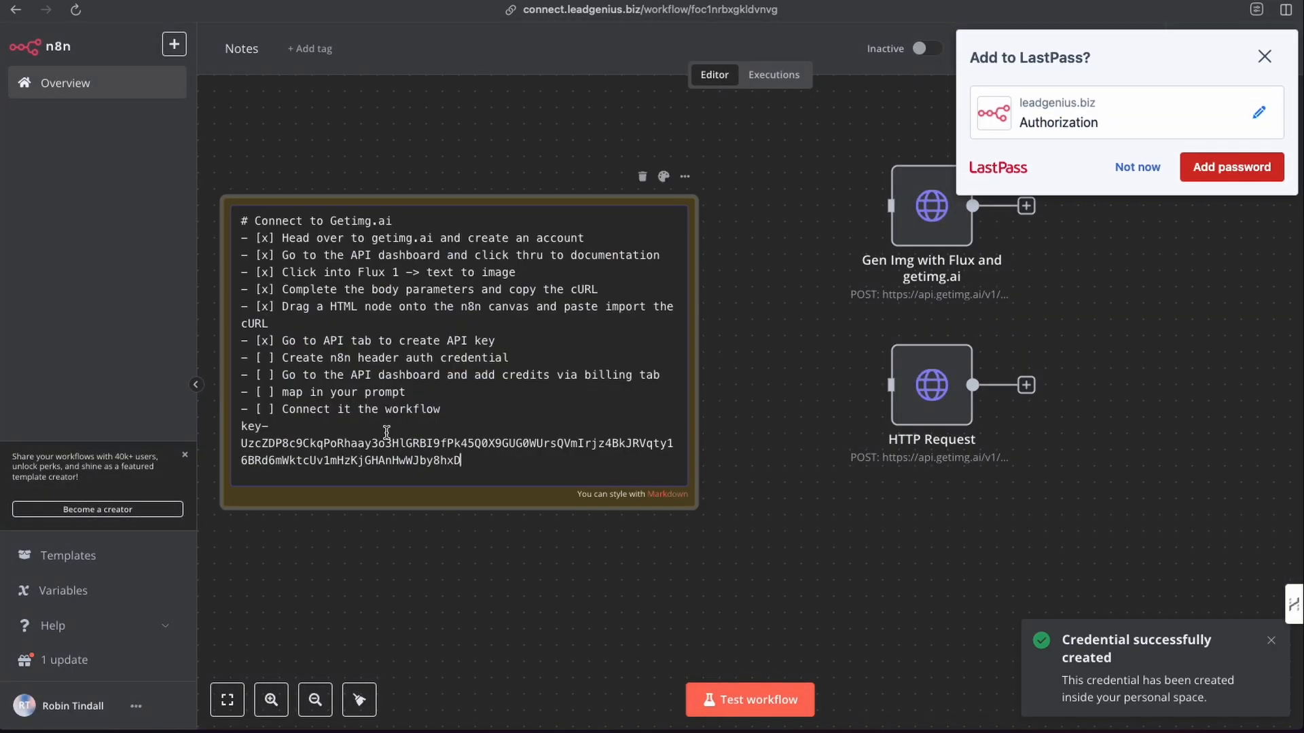
drag(242, 432, 470, 462)
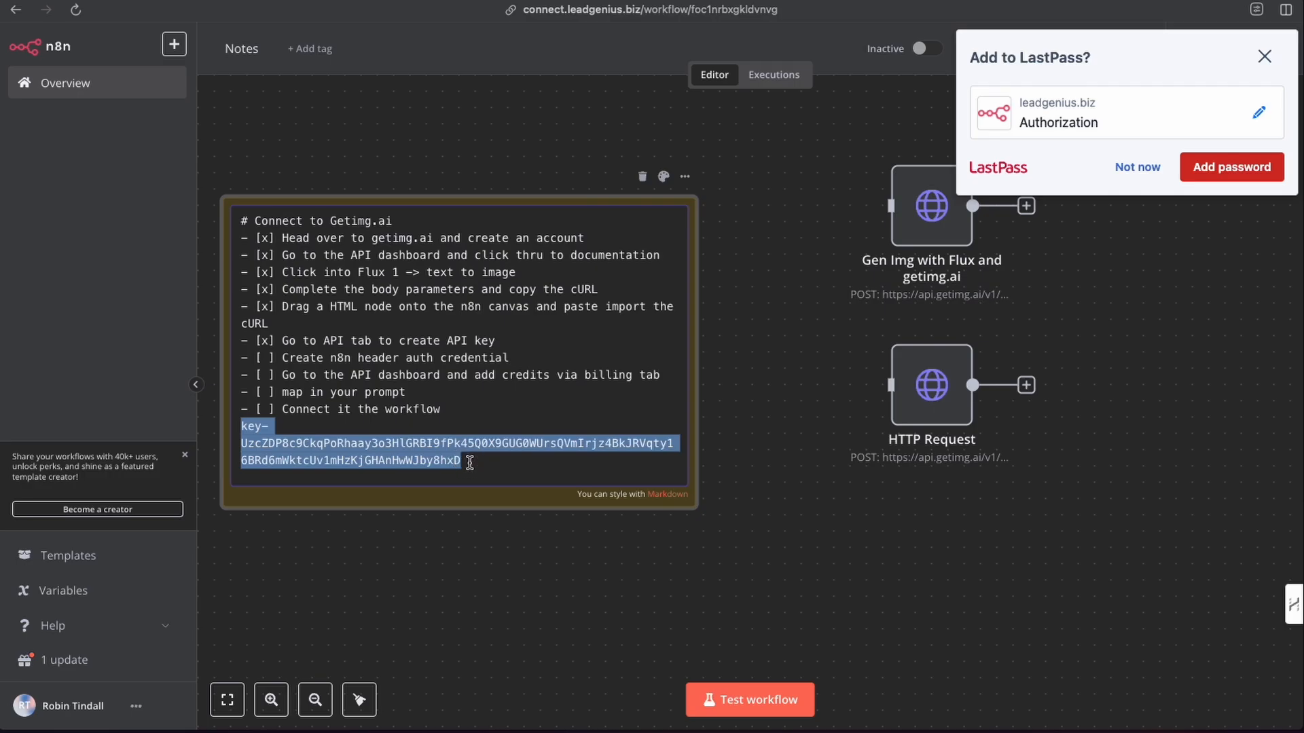
click(765, 584)
double_click(931, 385)
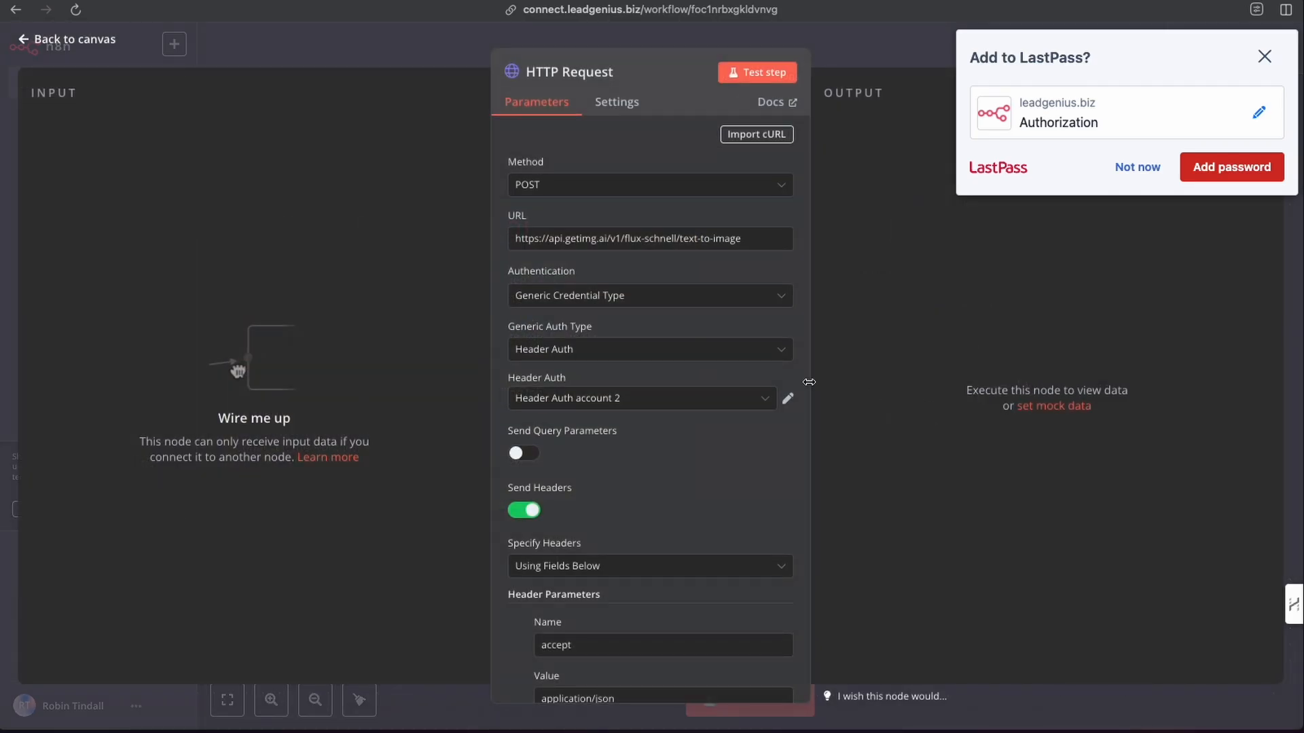
click(786, 399)
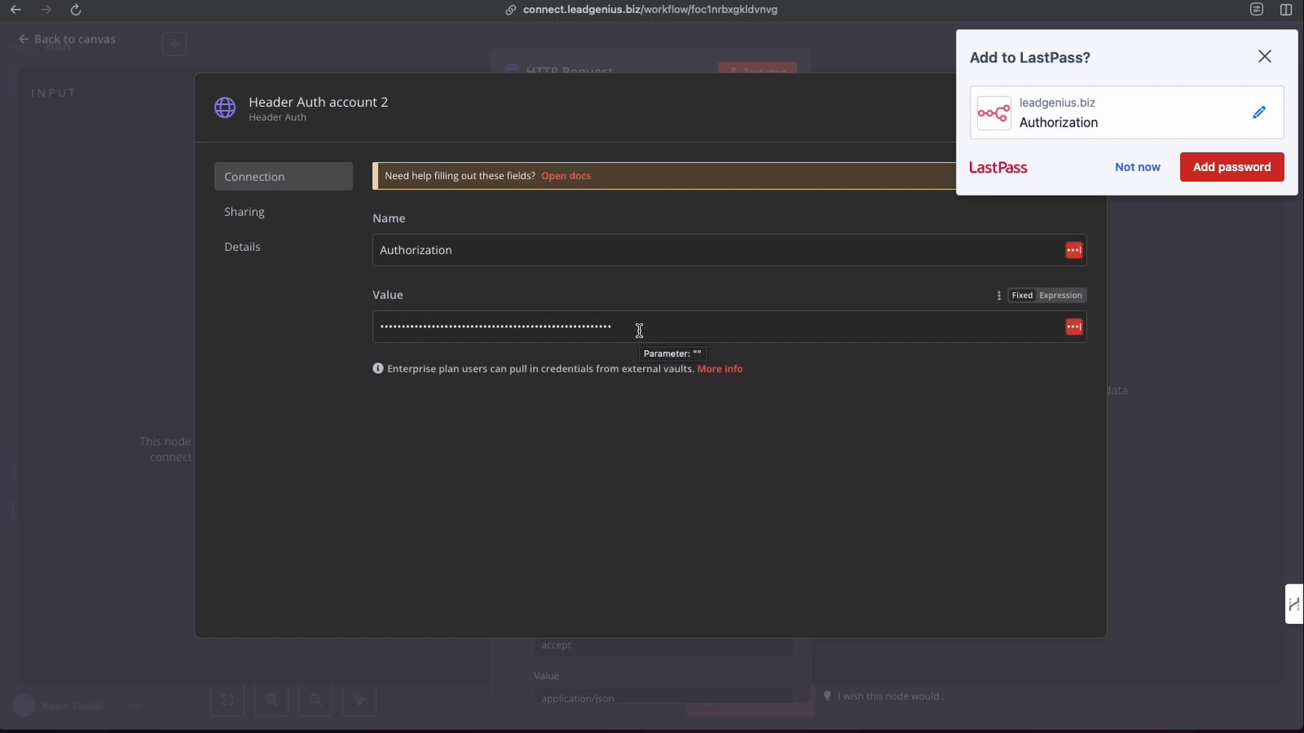
Replace the Authorization header value with the pasted getimg.ai API key, corrected to read 'Bearer'.
drag(639, 331, 352, 327)
text(••)
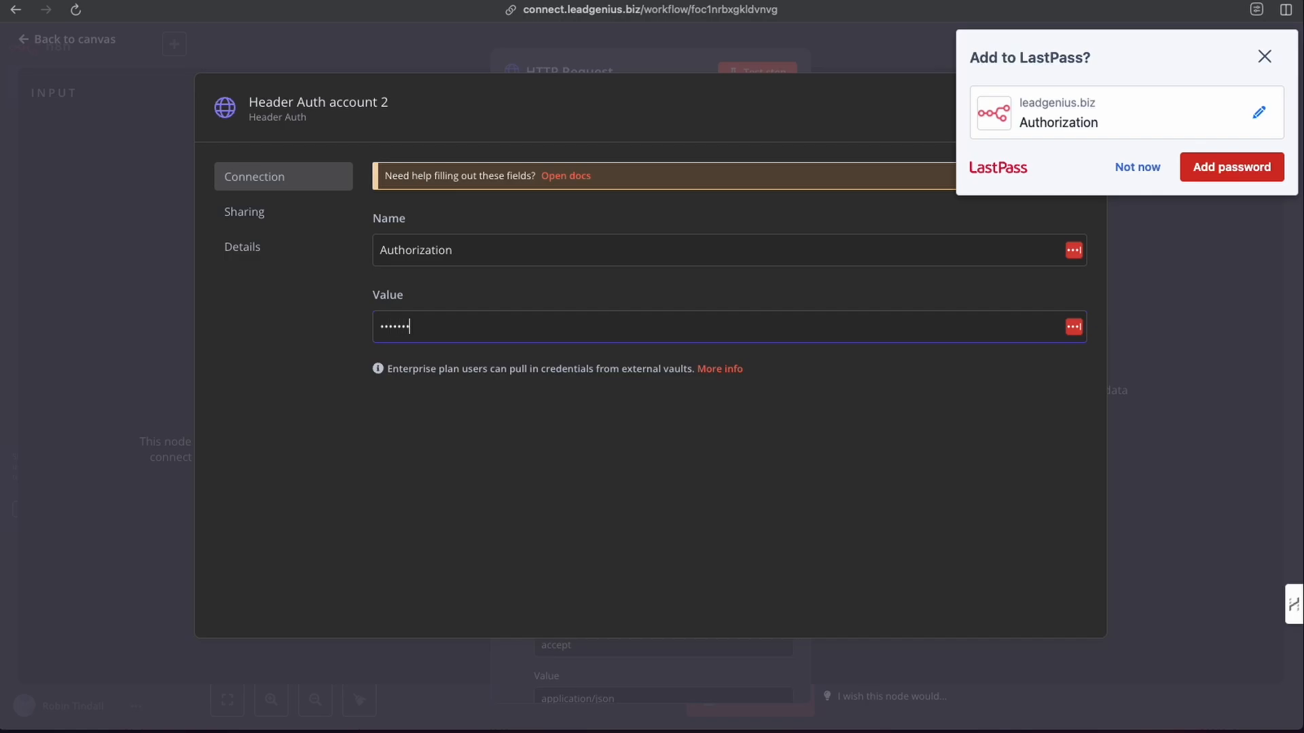
key(ctrl+v)
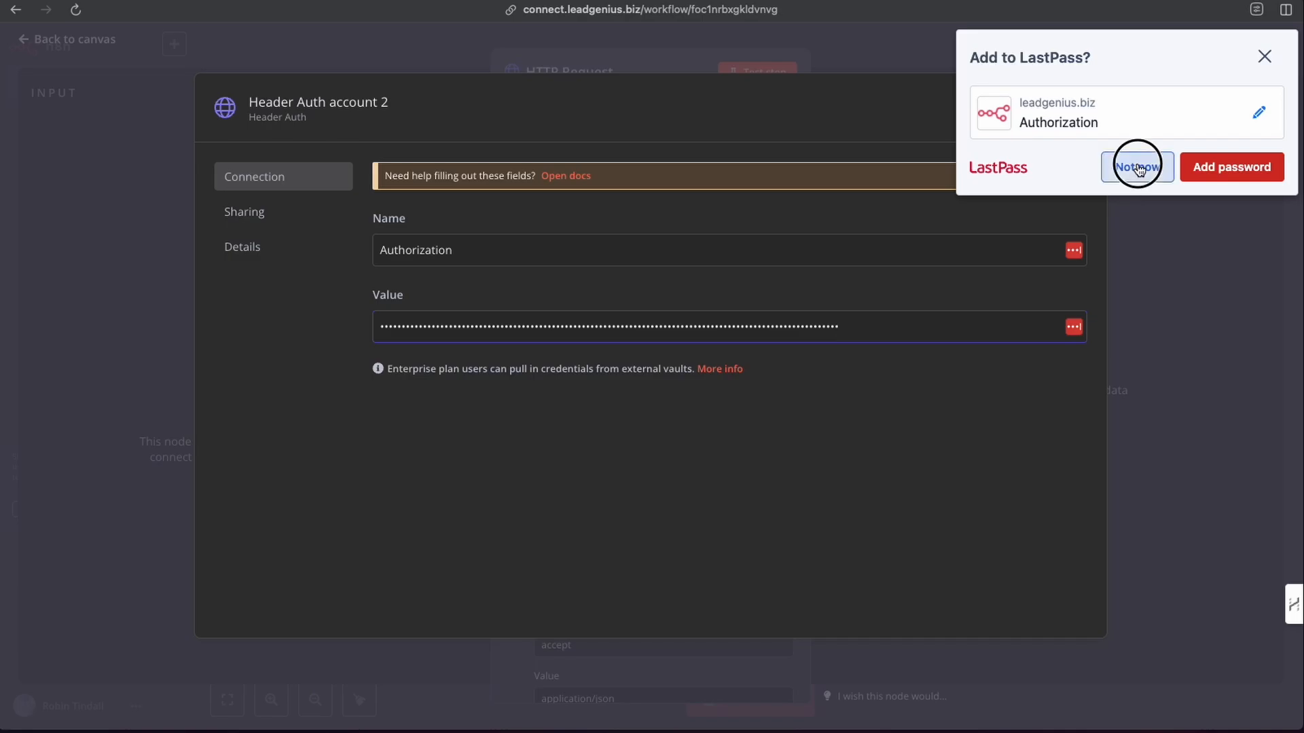
click(1138, 167)
click(1053, 299)
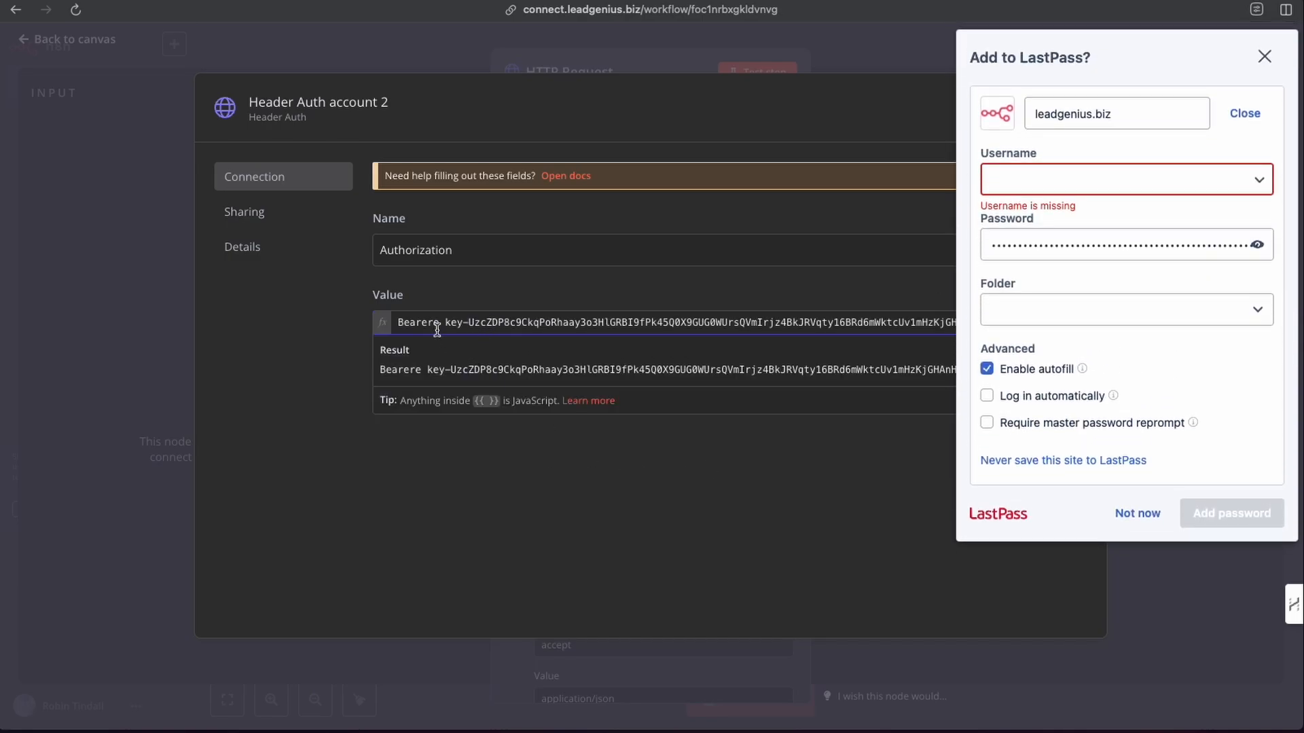
click(438, 324)
key(BackSpace)
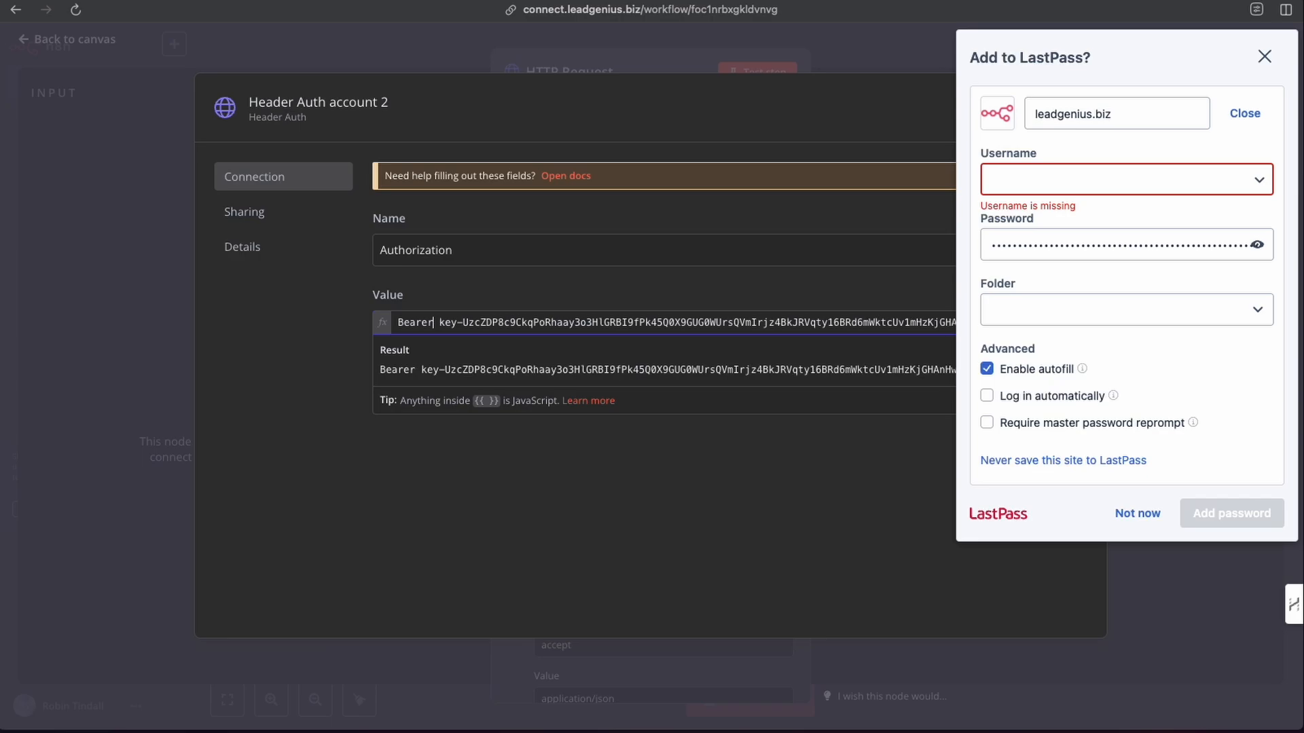
click(1264, 57)
click(526, 485)
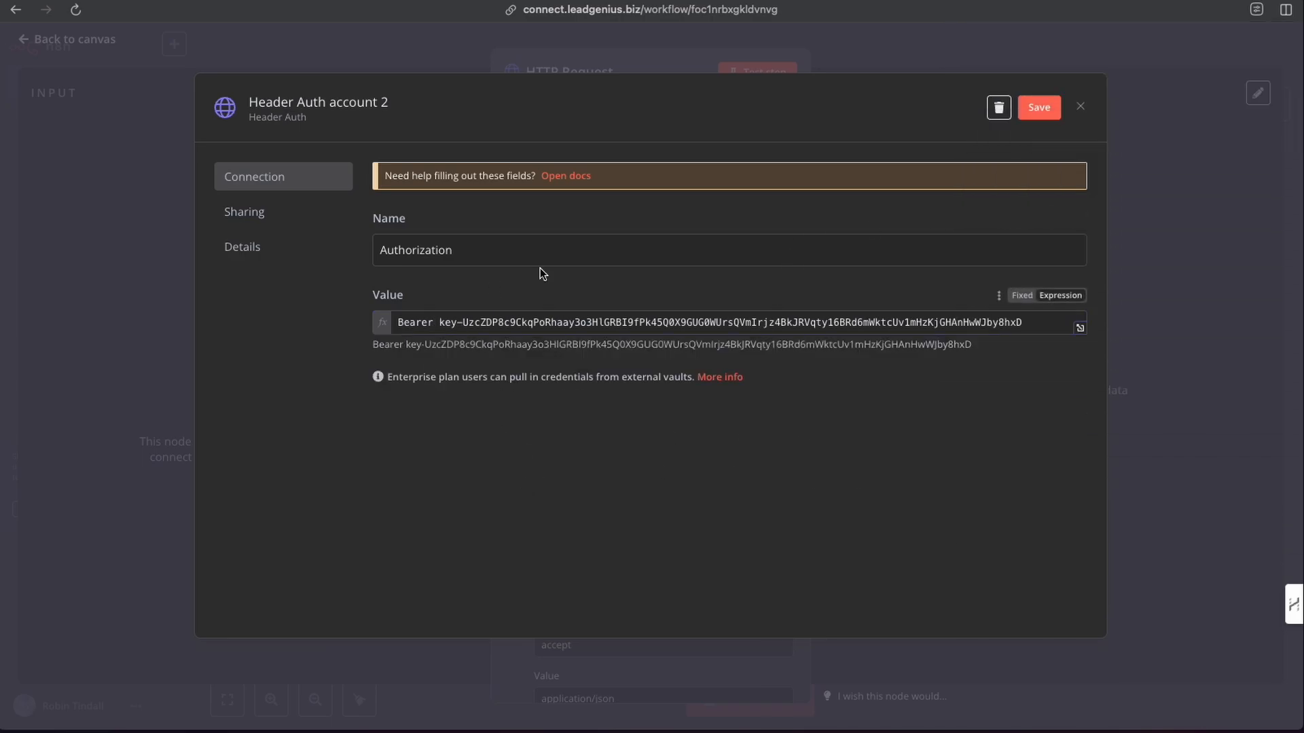
Rename the credential to 'getimg TUT' and save it.
click(329, 103)
drag(436, 103, 186, 111)
text(getimg TUT)
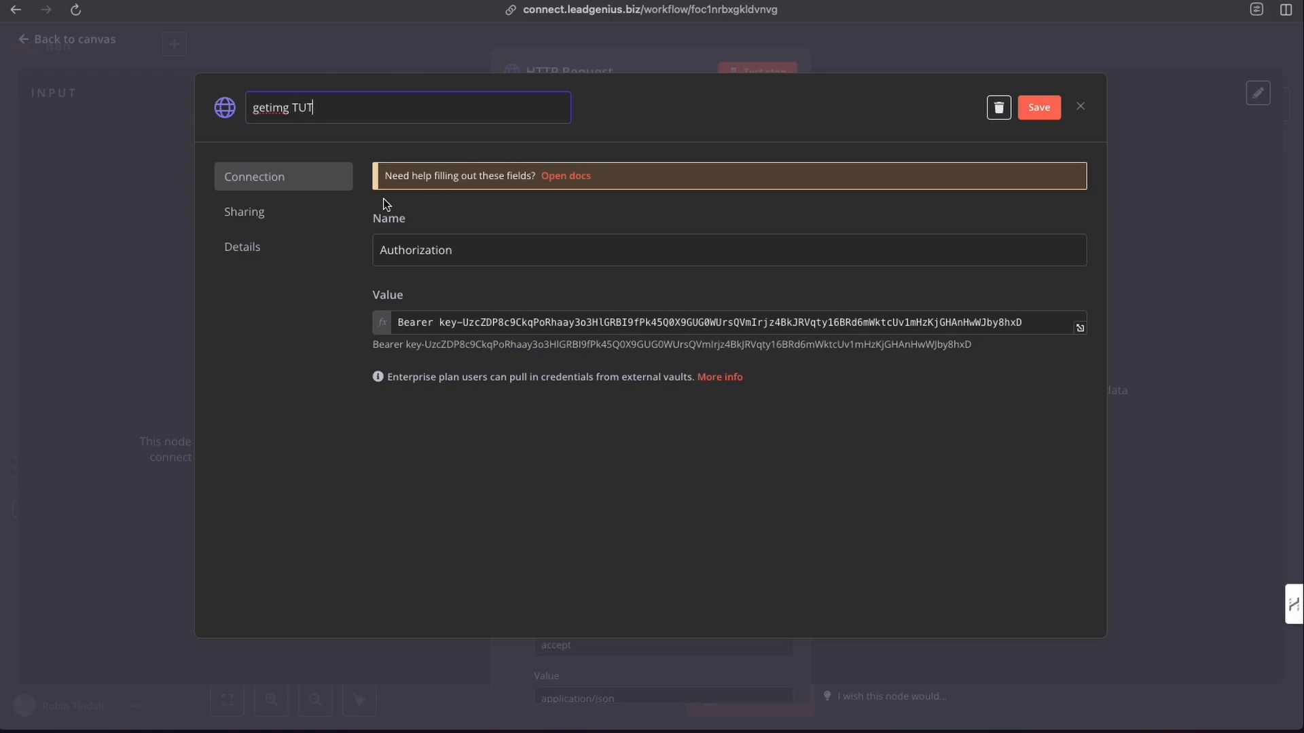
click(1027, 112)
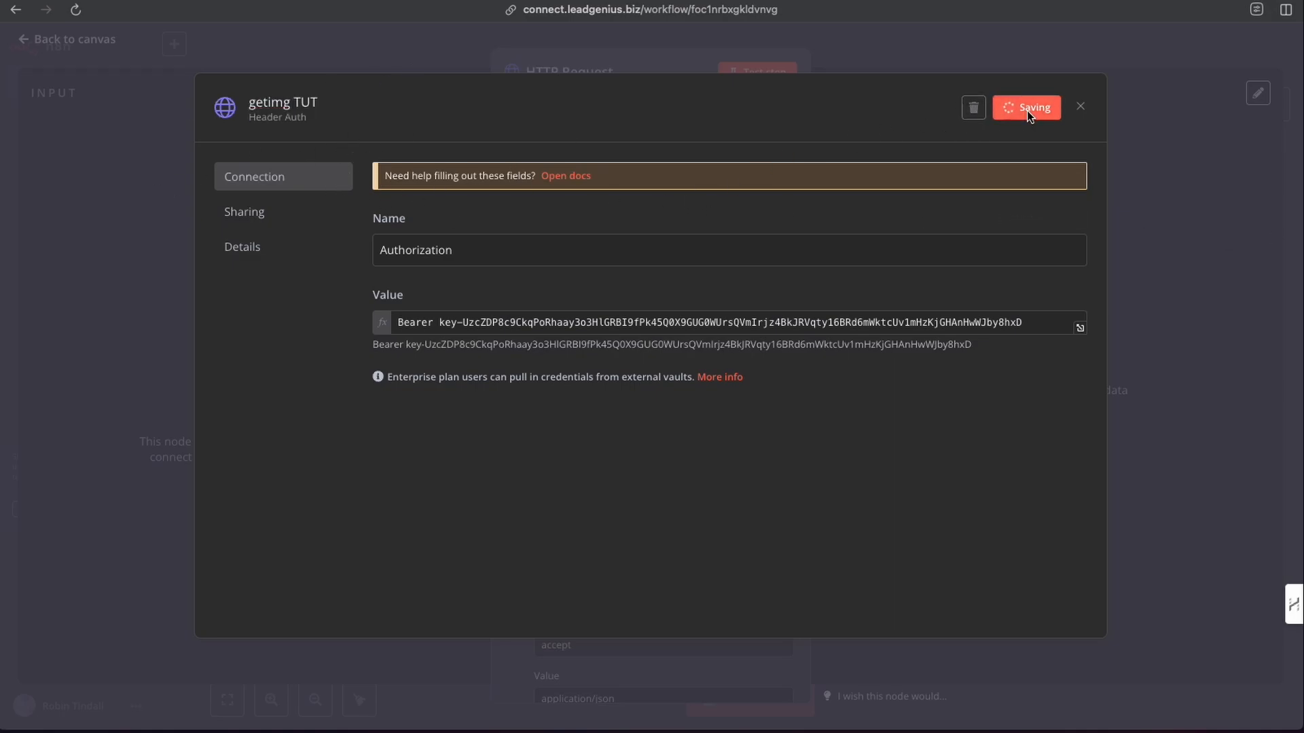
Back in the HTTP Request node, switch Send Headers off.
click(1081, 112)
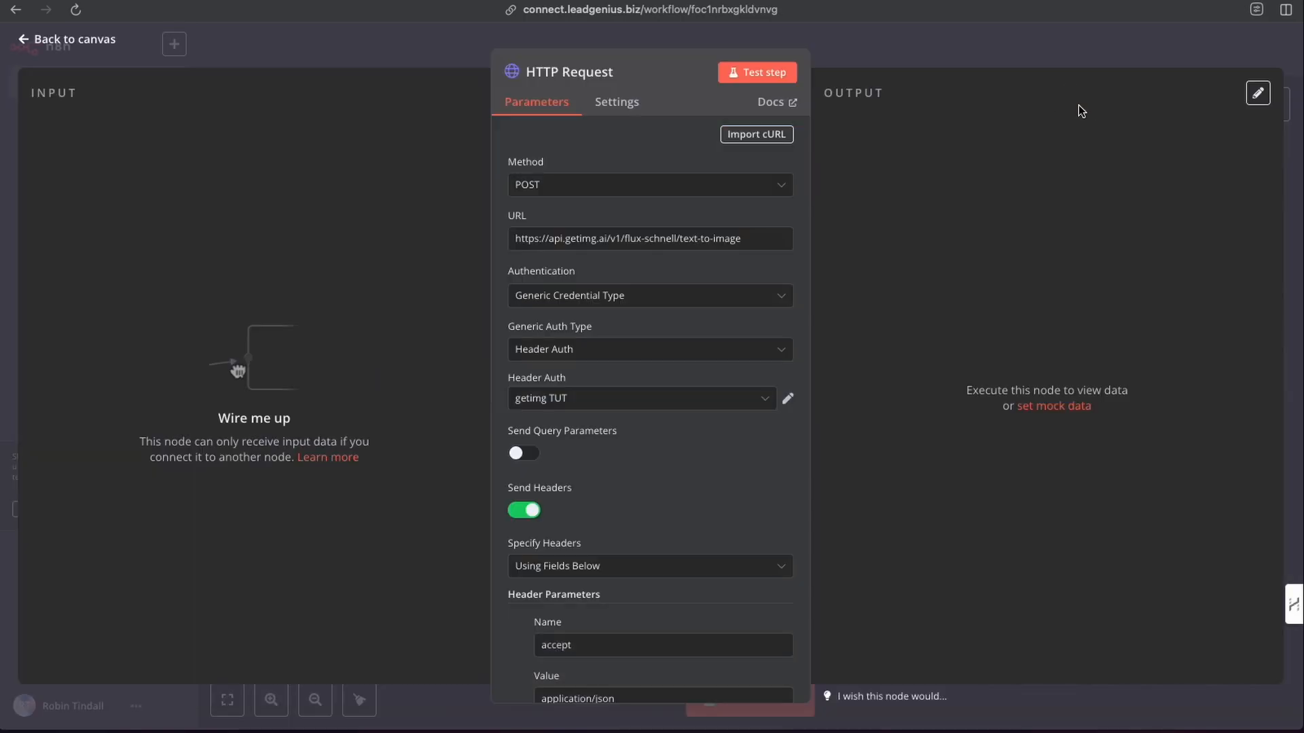
scroll(543, 309, down, 2)
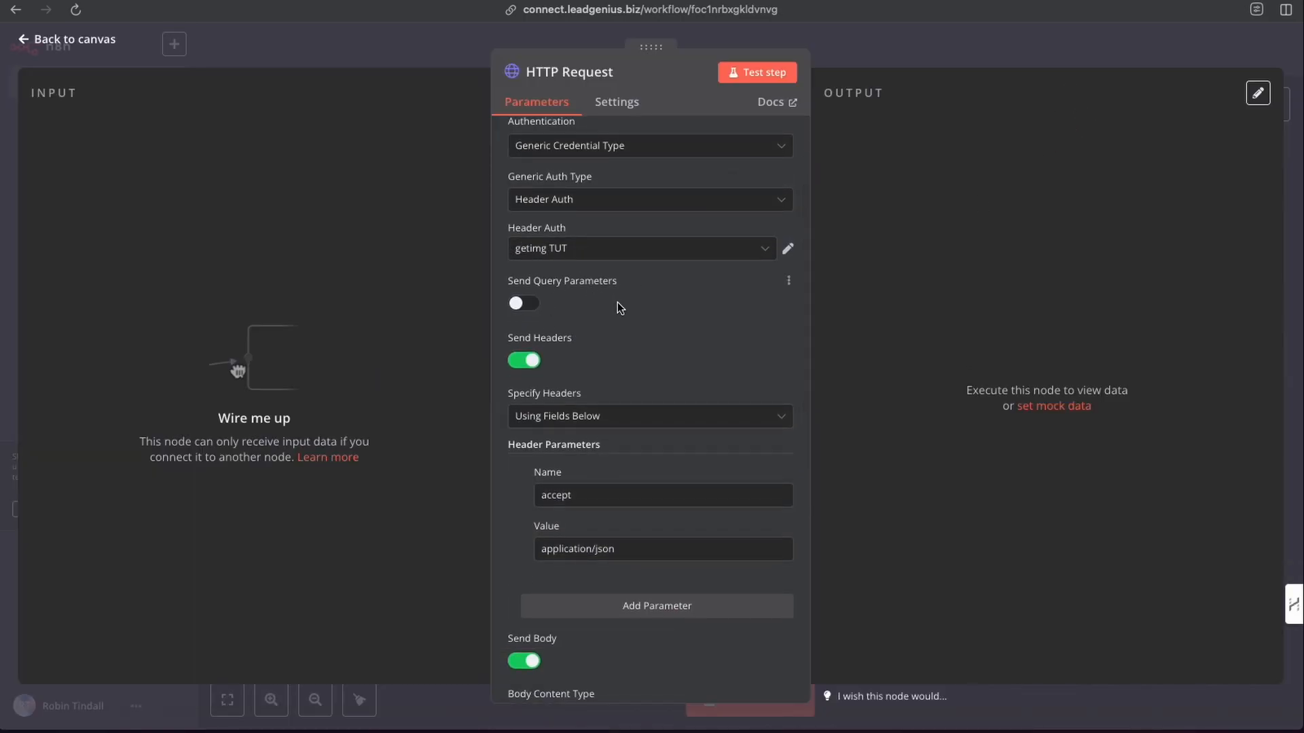
scroll(618, 303, down, 2)
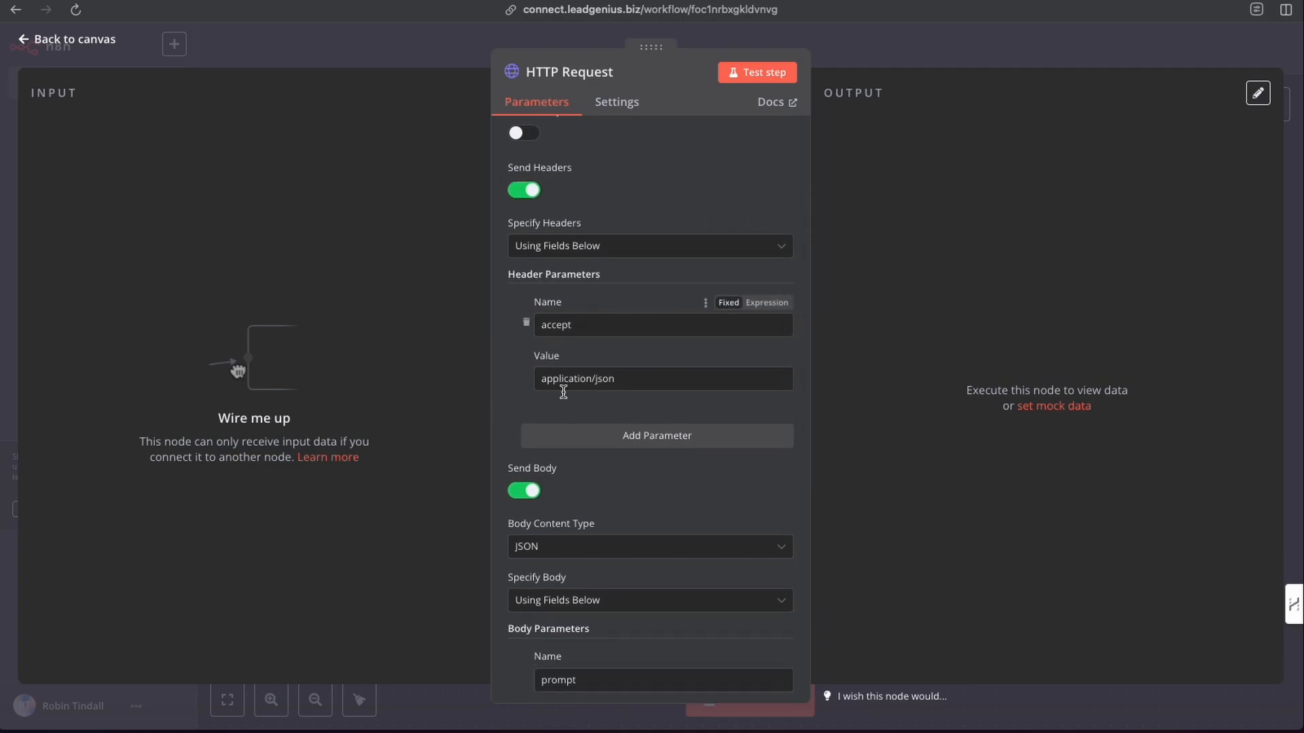
click(529, 193)
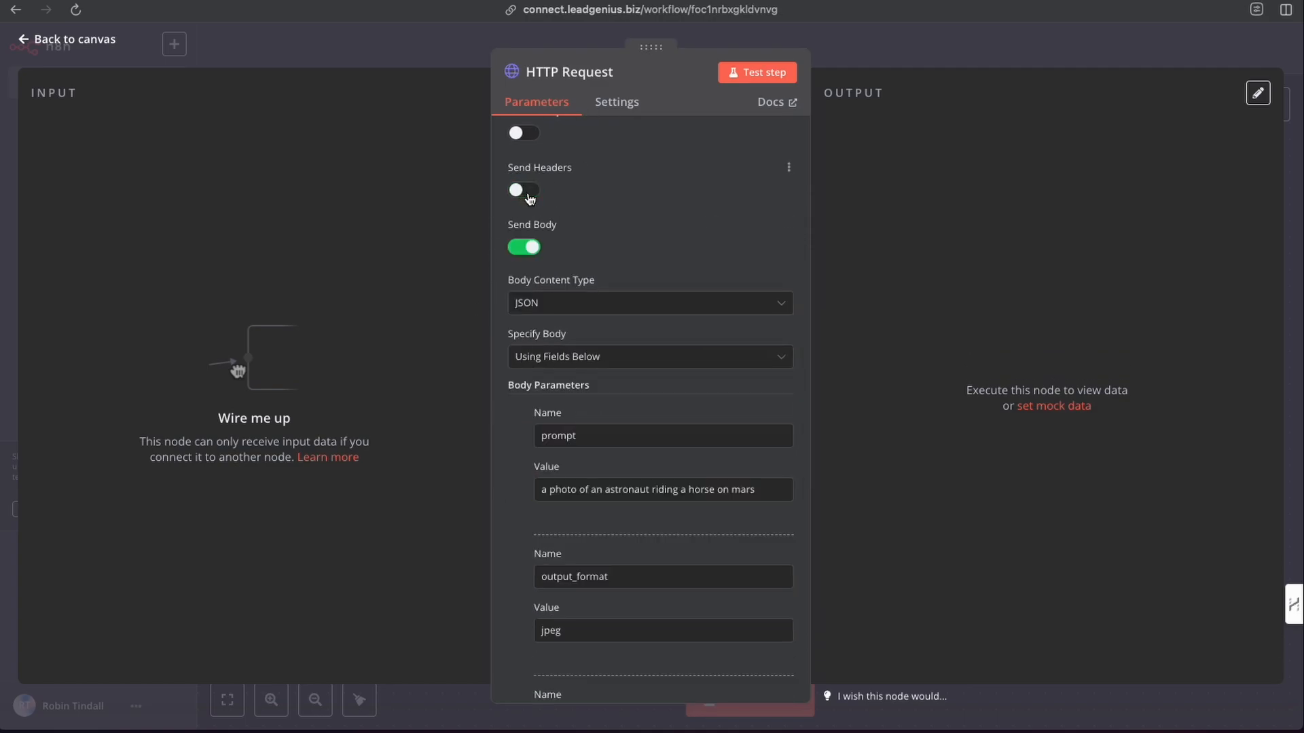
Review the prompt body parameter, then test the request.
scroll(567, 319, down, 2)
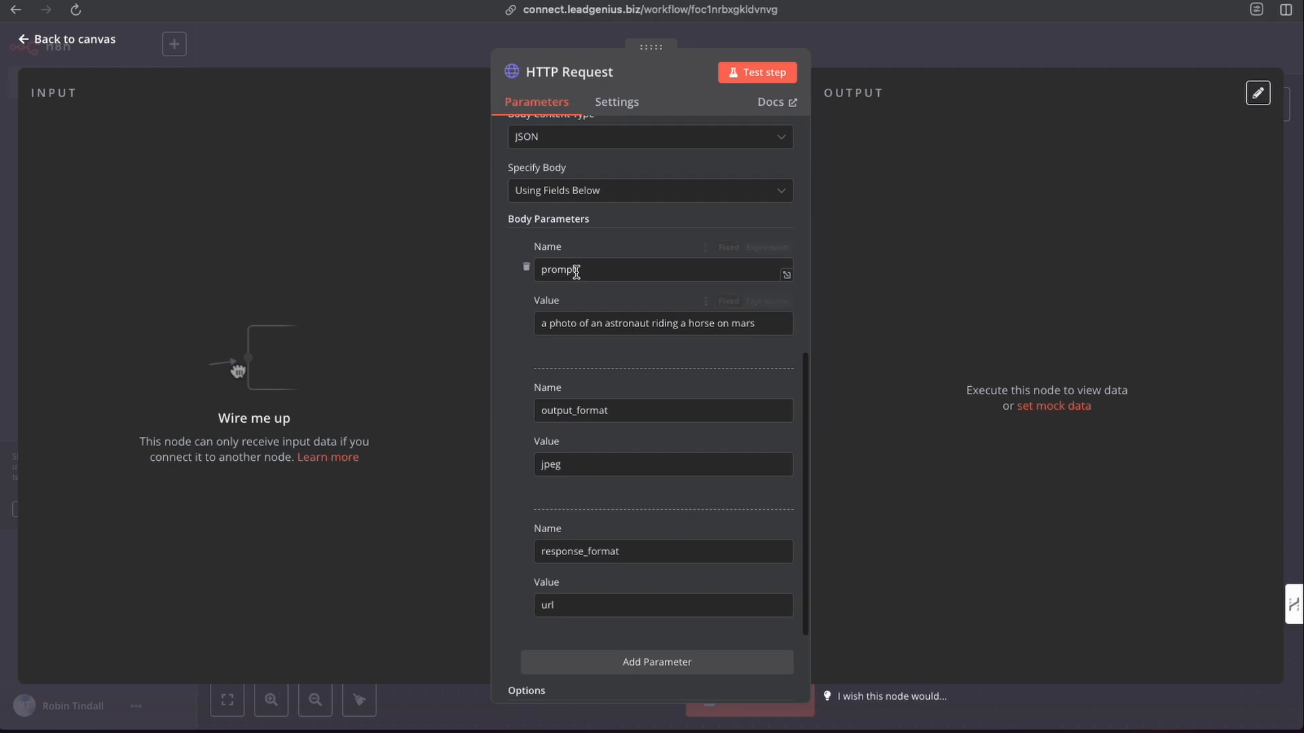
drag(545, 324, 751, 326)
click(696, 355)
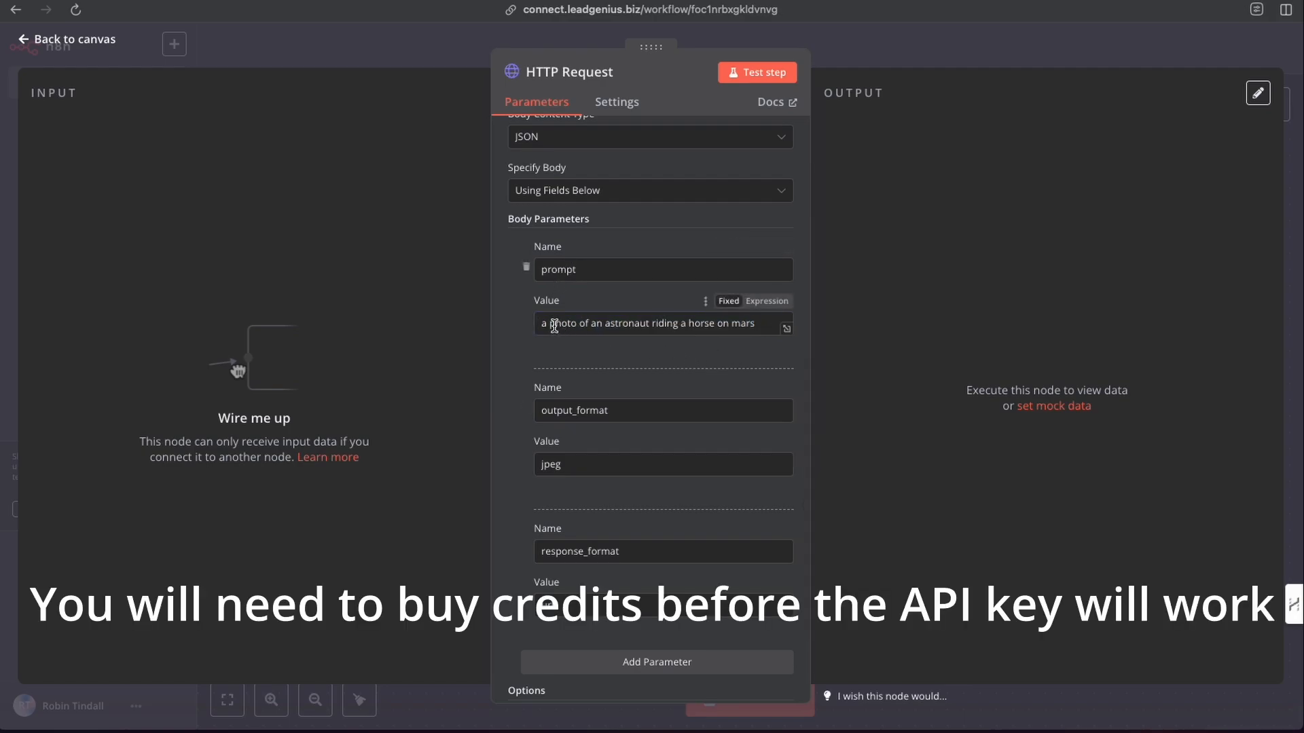
drag(546, 325, 754, 326)
click(658, 377)
scroll(657, 377, down, 2)
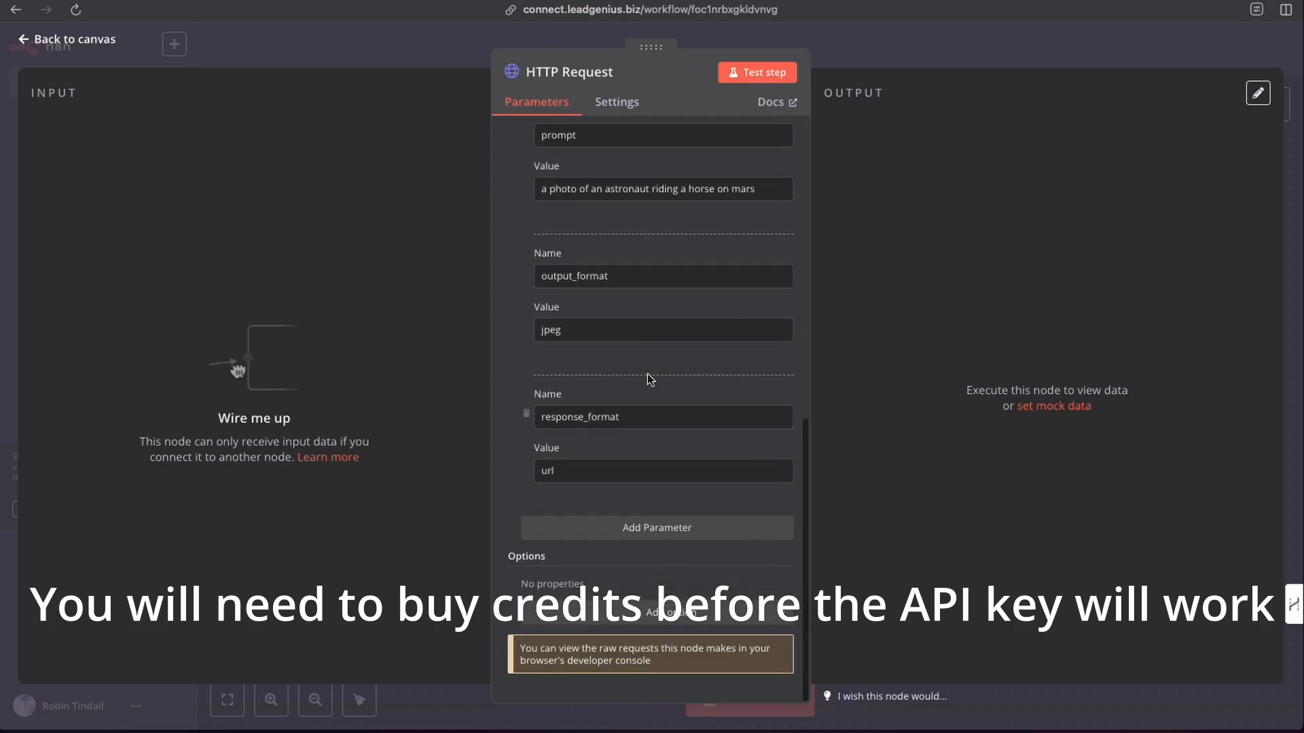
scroll(646, 379, up, 10)
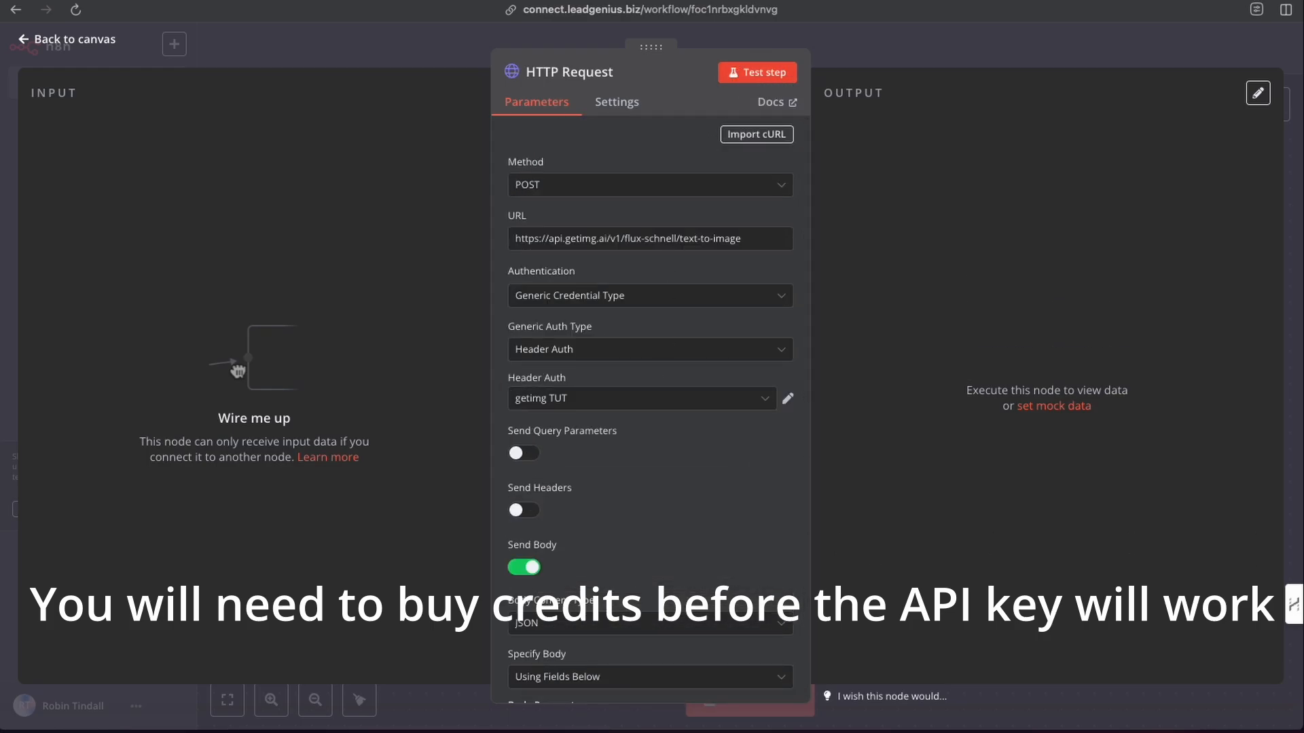
click(759, 81)
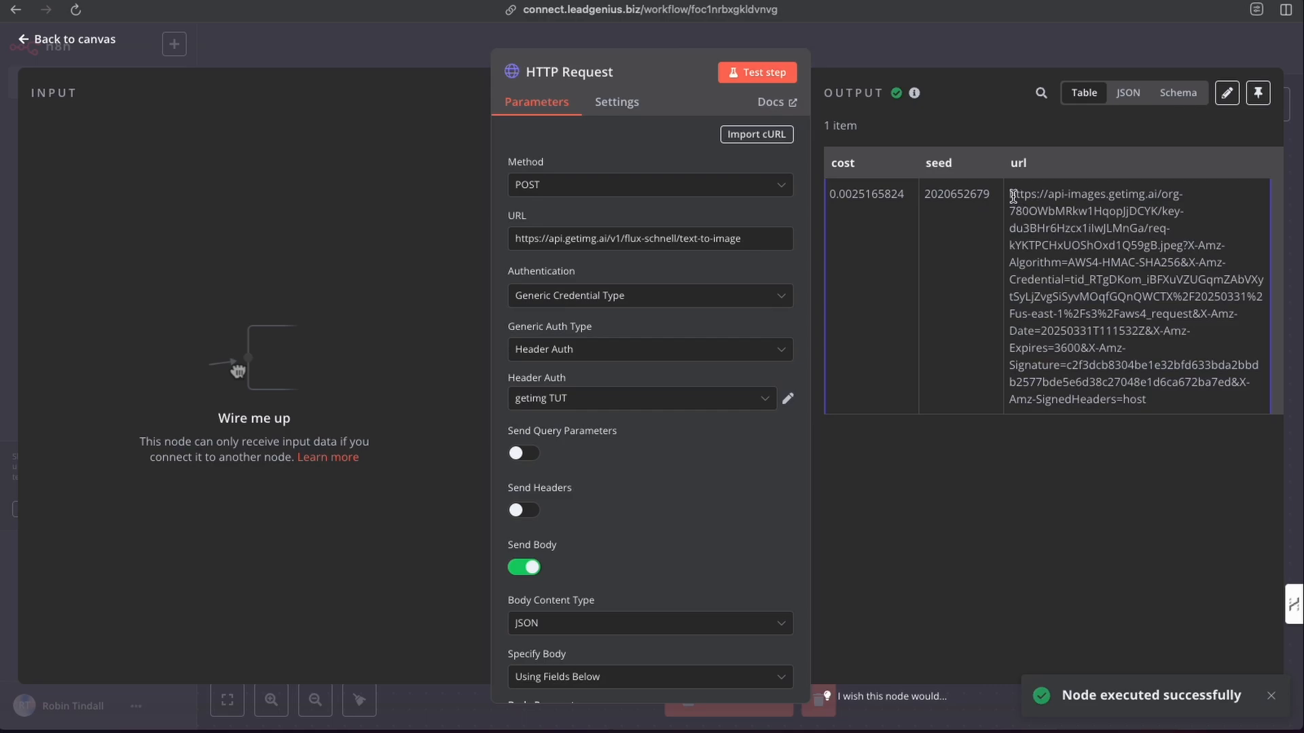
Copy the returned image url and view the astronaut-on-horse image in a new browser tab.
drag(1010, 194, 1165, 423)
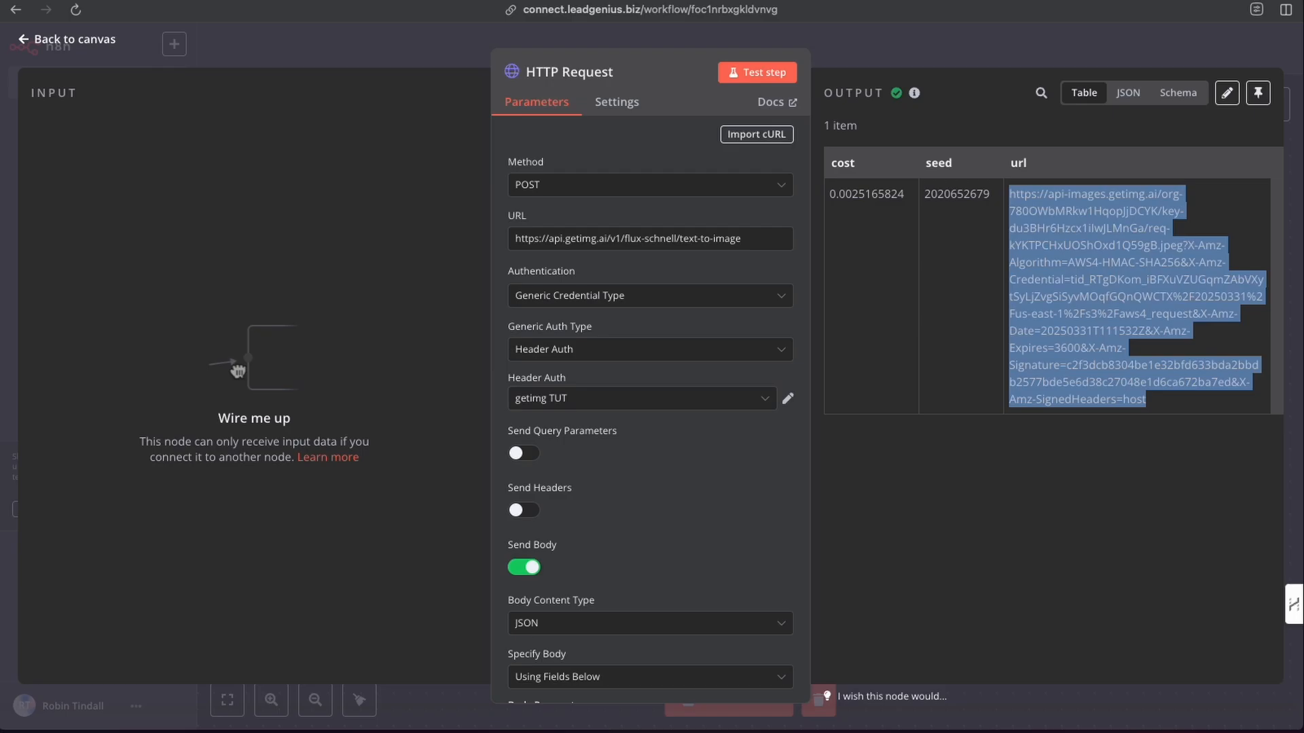
key(super+t)
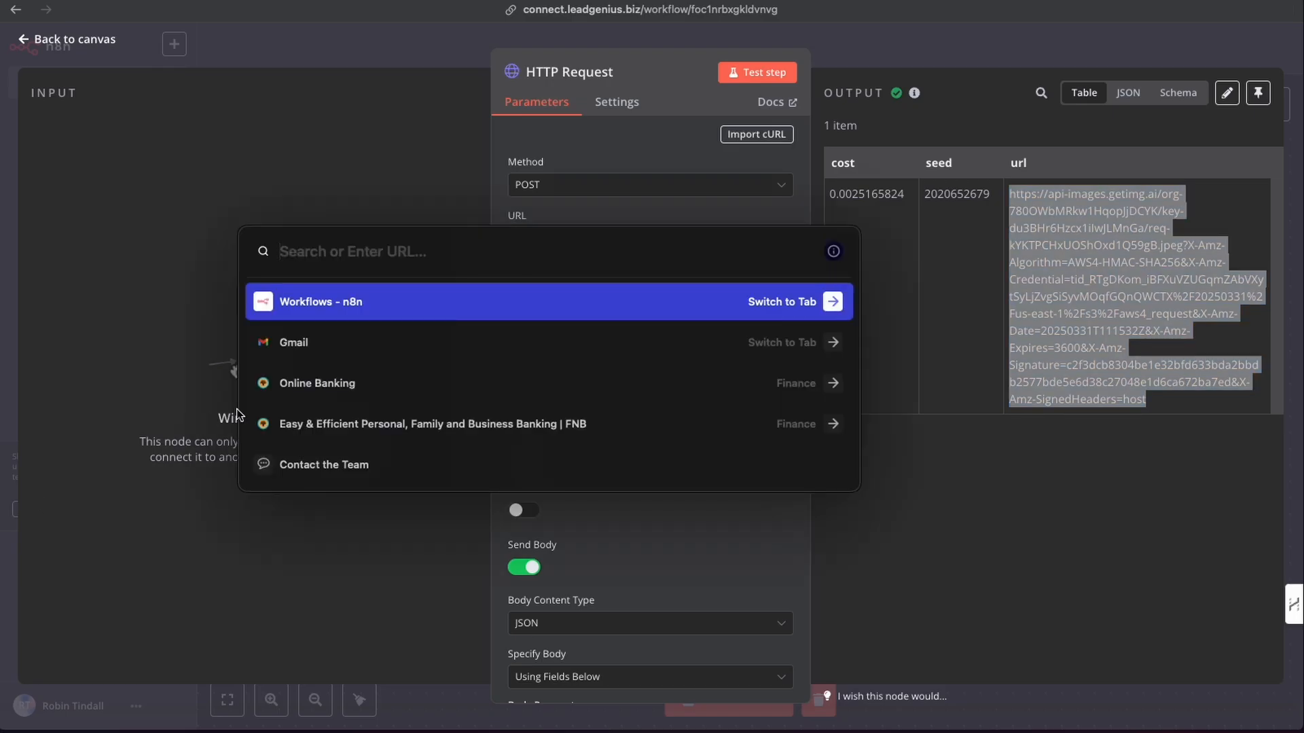
key(Return)
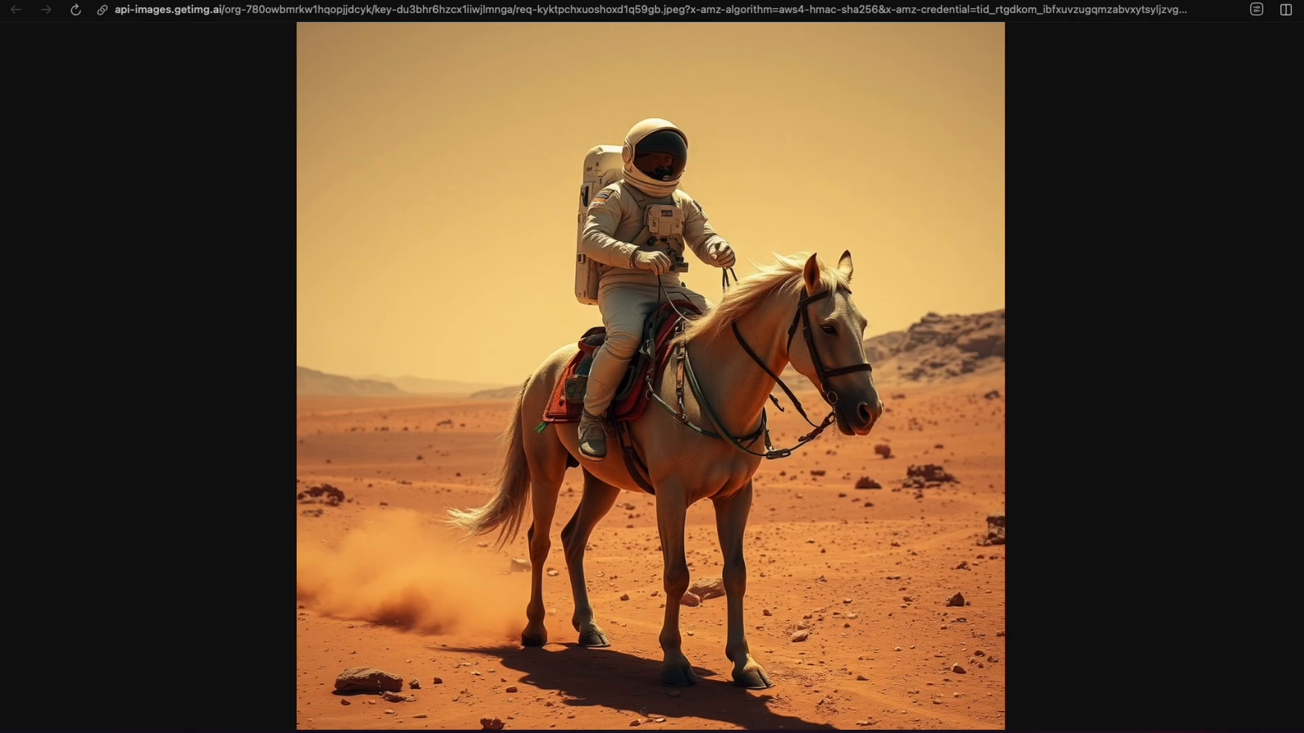
key(super+w)
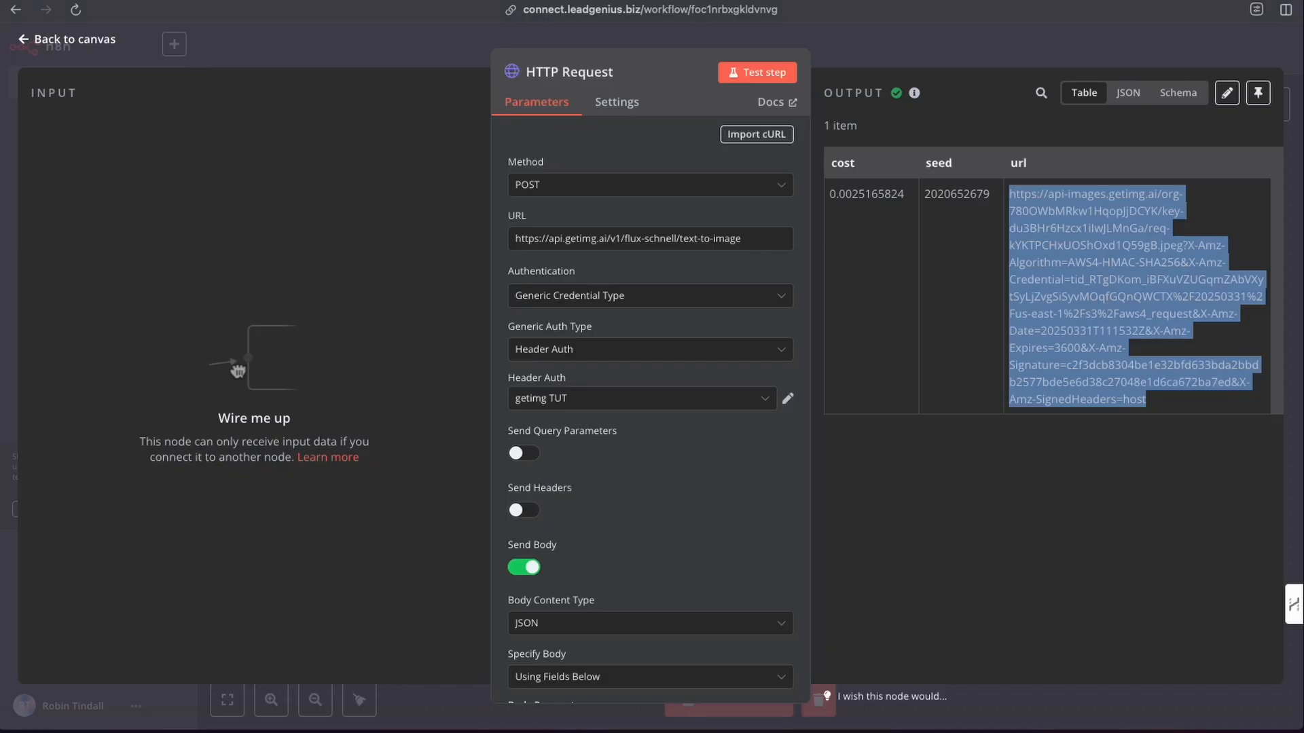
On the canvas, tick the header auth credential checklist item and reopen the HTTP Request node.
click(896, 47)
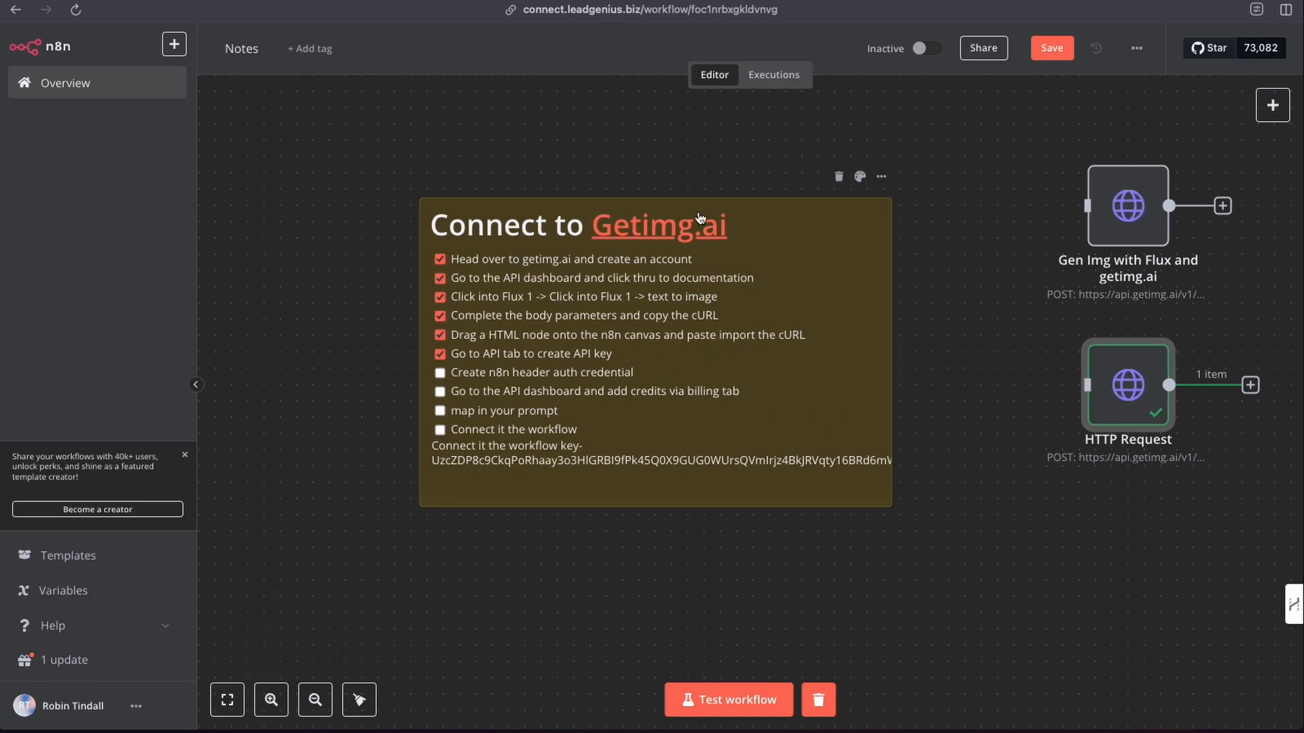
click(440, 373)
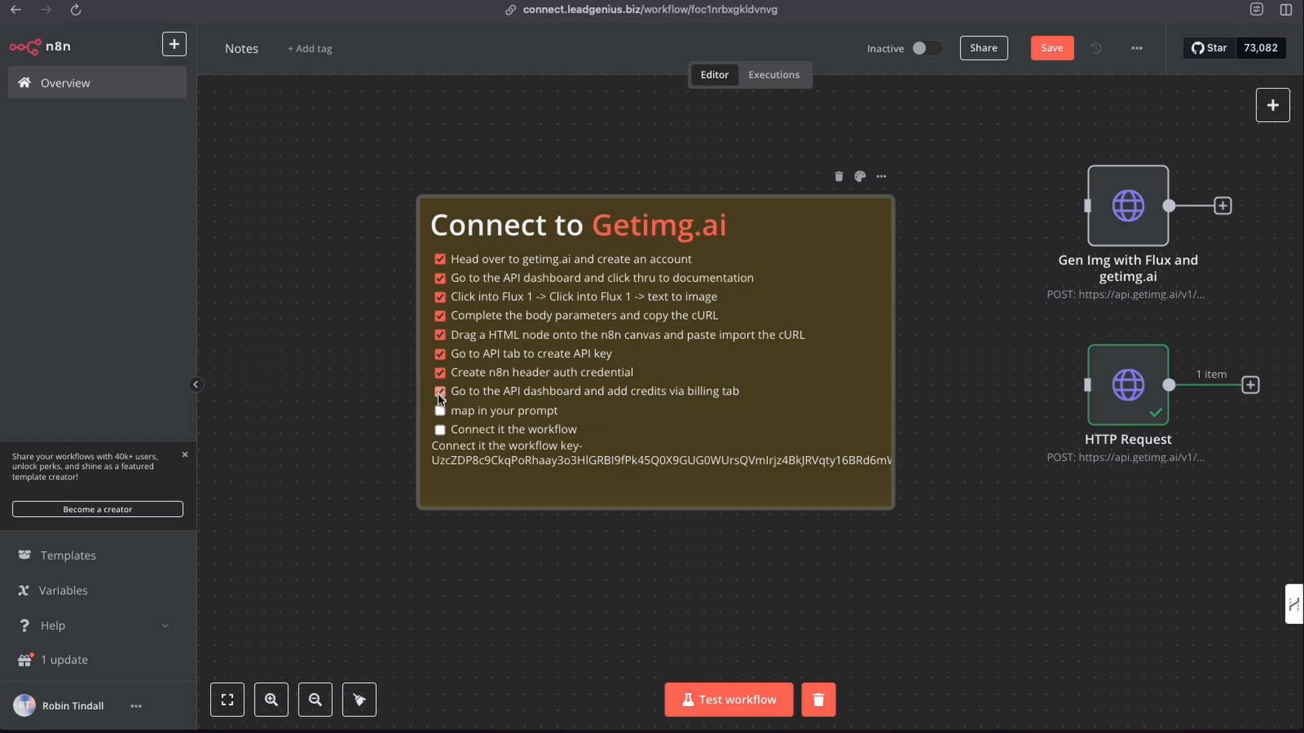
scroll(680, 429, right, 2)
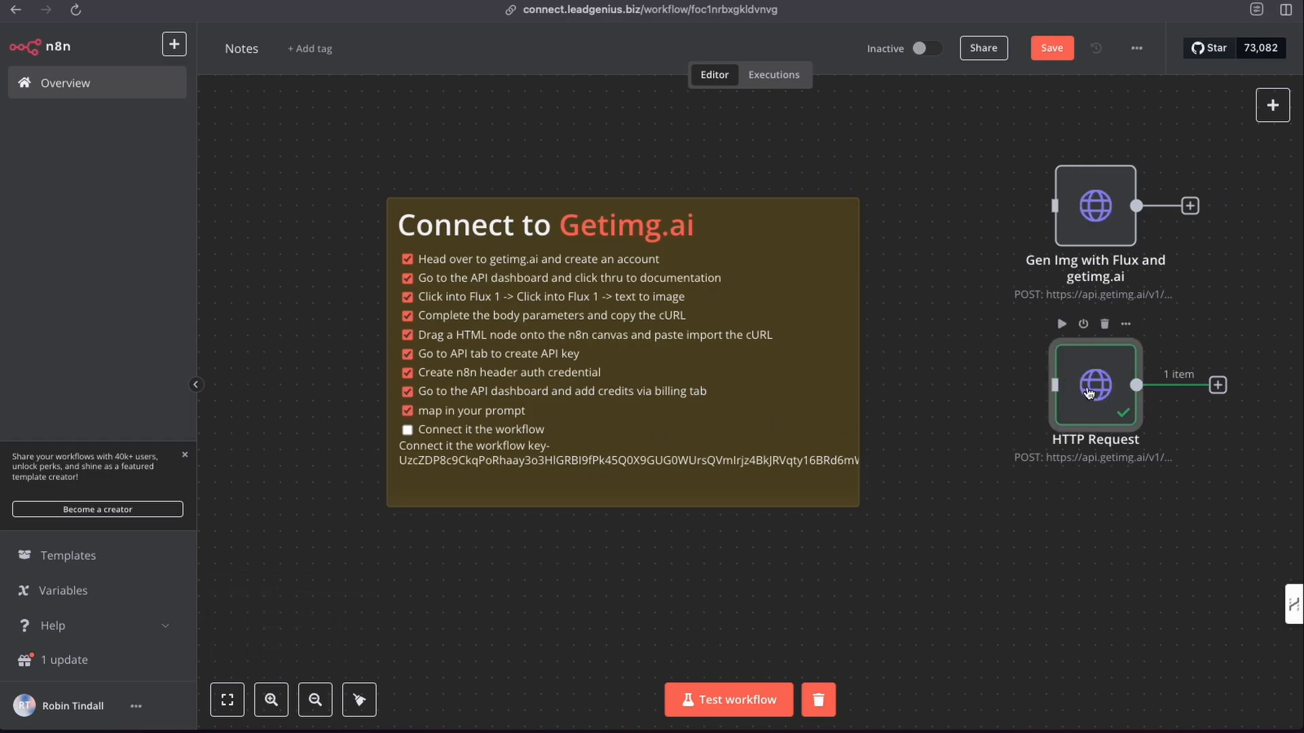
double_click(1088, 393)
Convert the prompt body value to an expression and tick 'Connect it the workflow' on the checklist.
scroll(682, 338, down, 8)
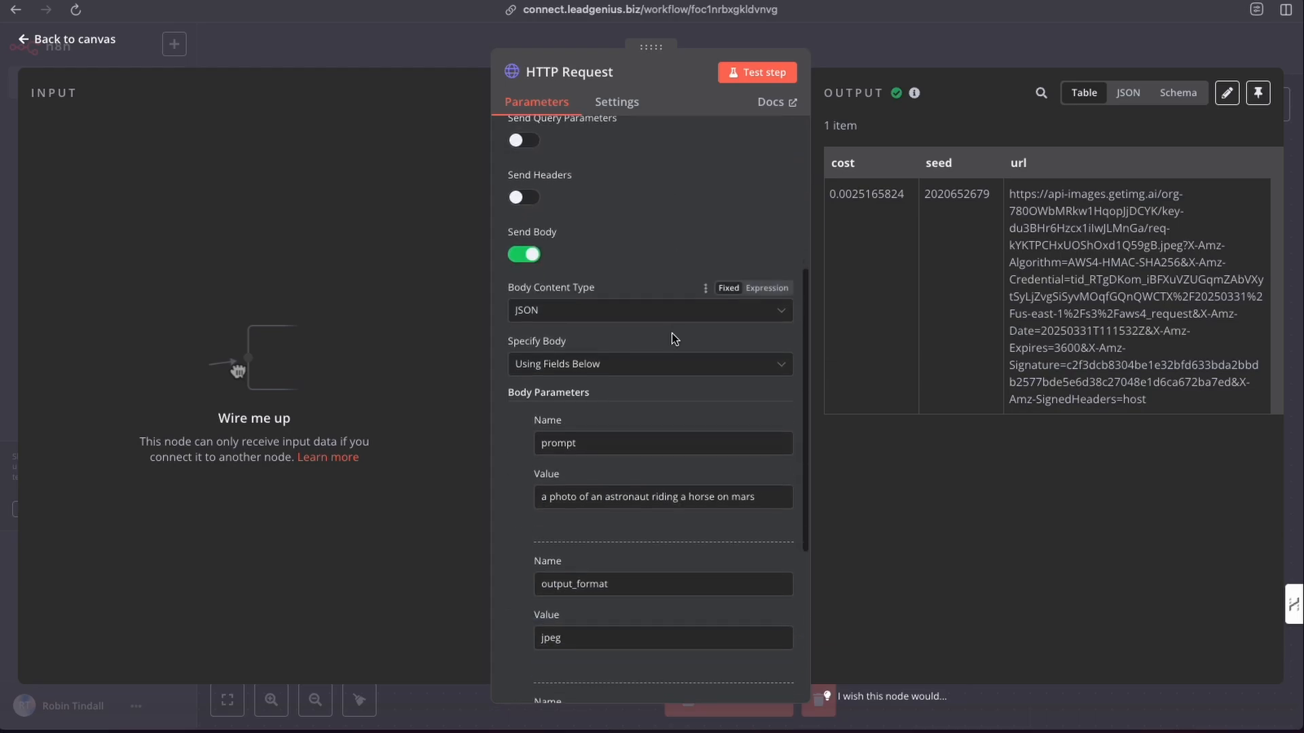
drag(768, 260, 530, 263)
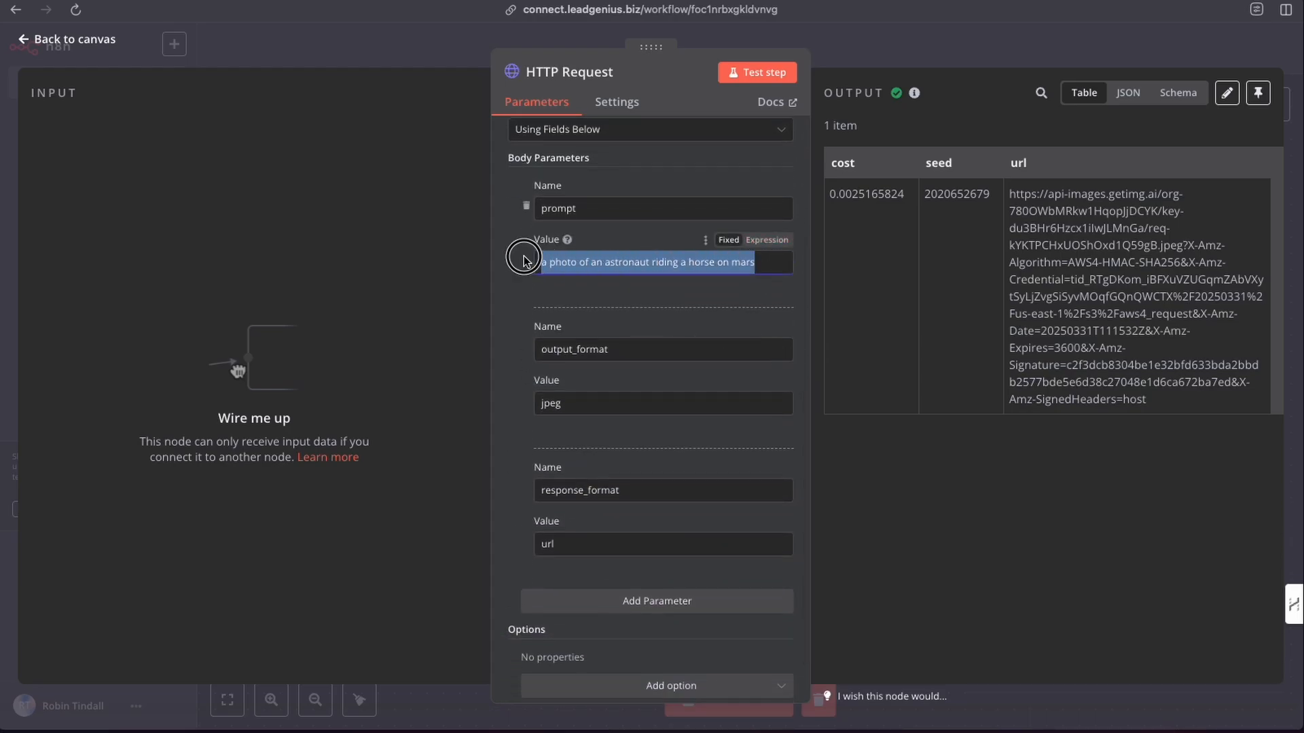
click(766, 241)
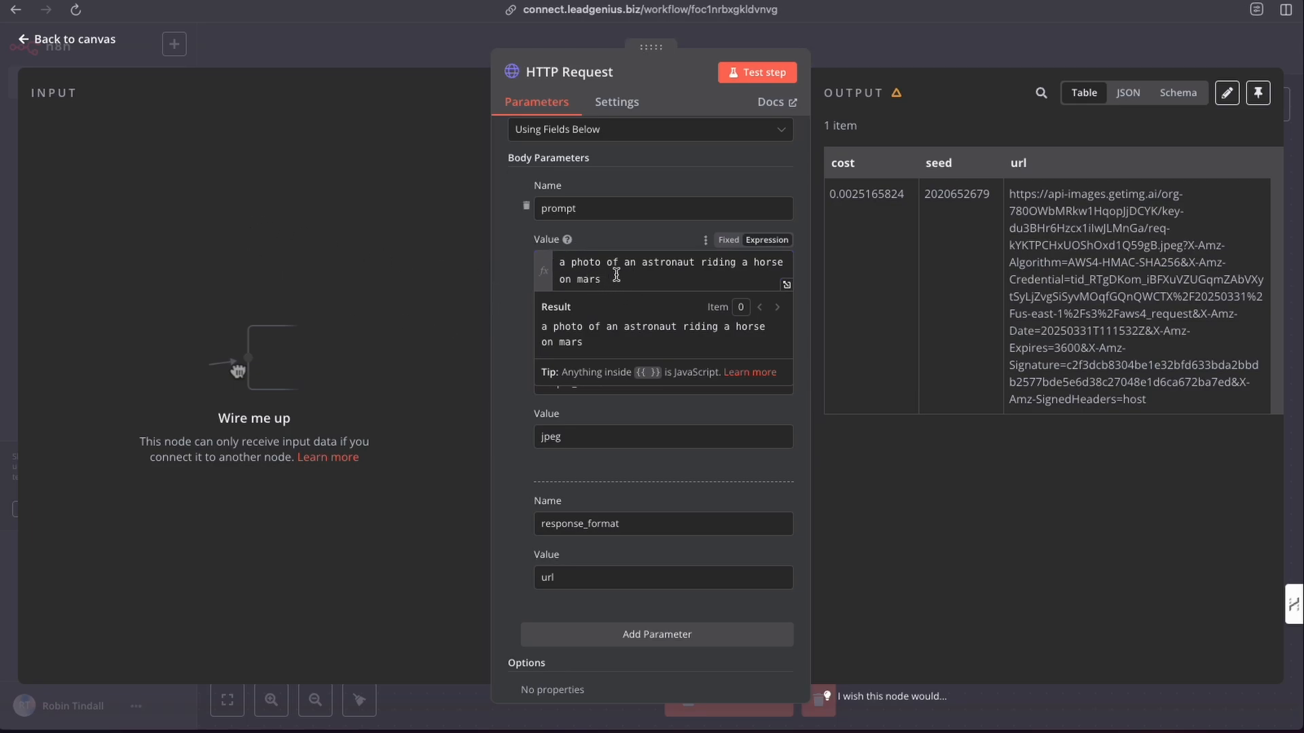
click(822, 60)
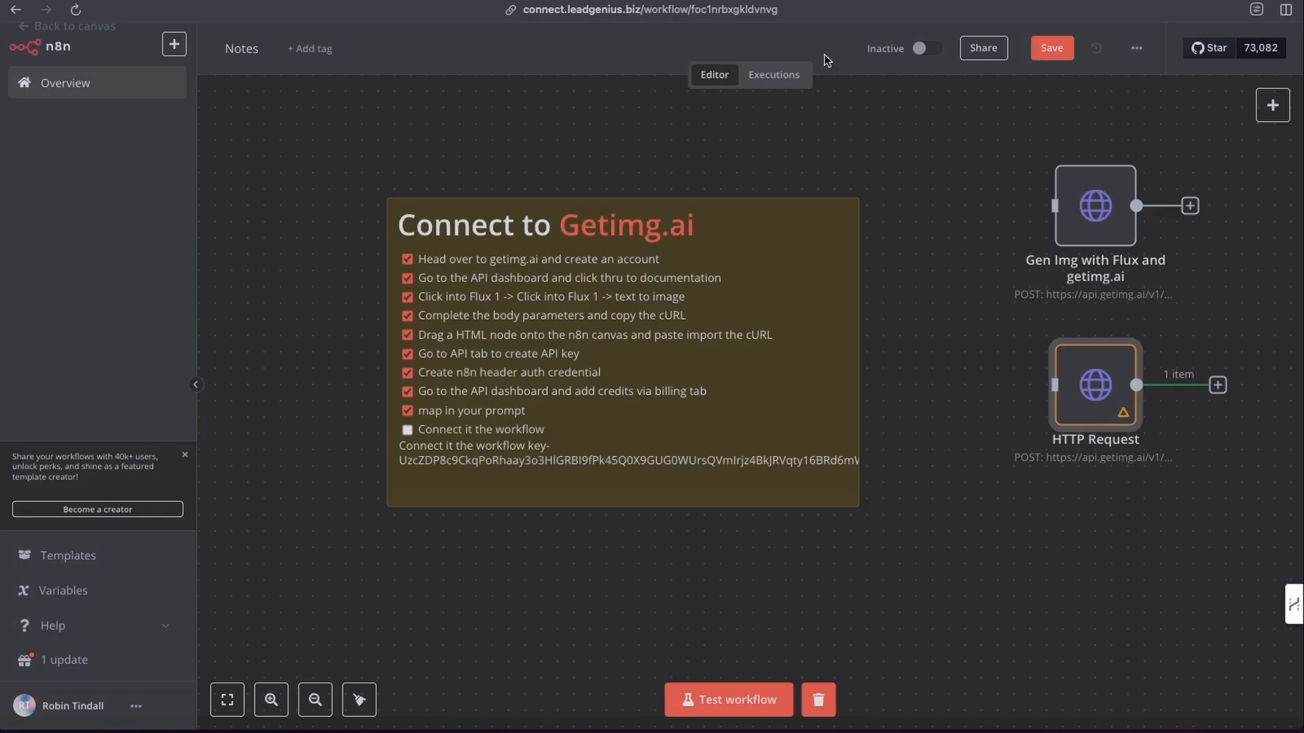
click(407, 430)
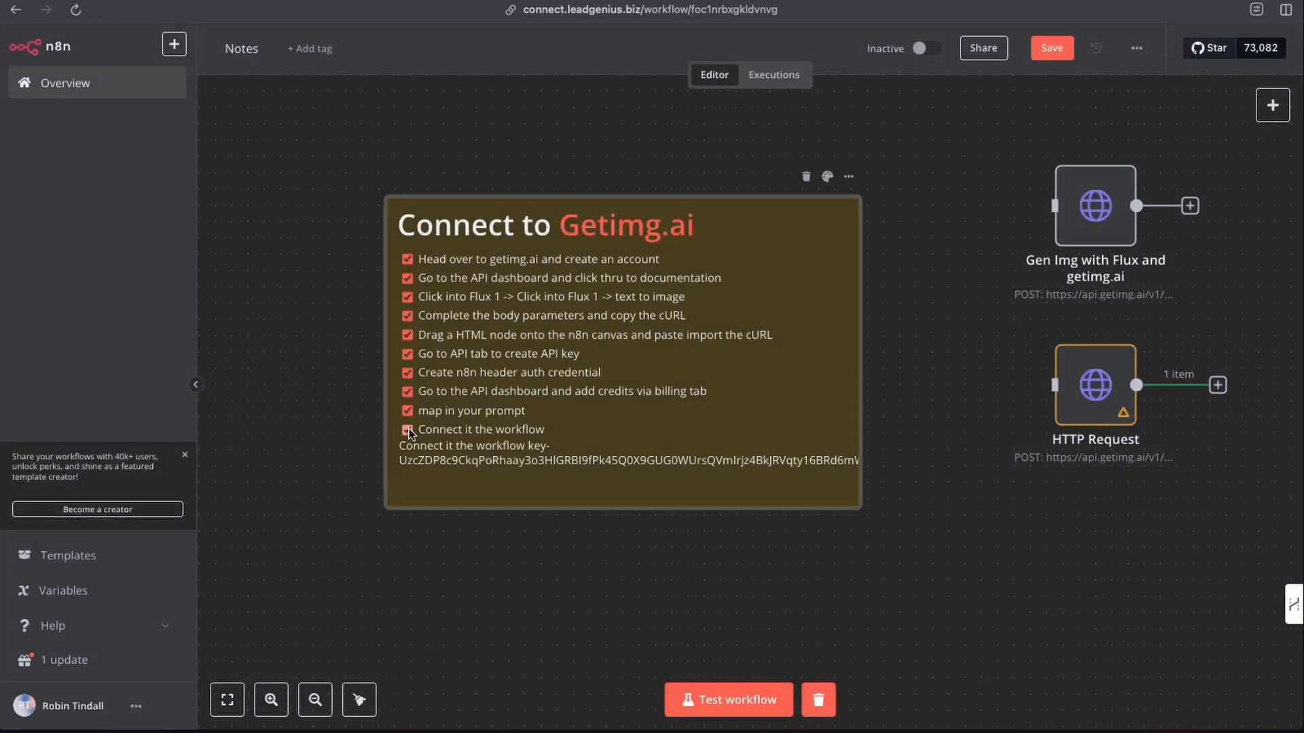